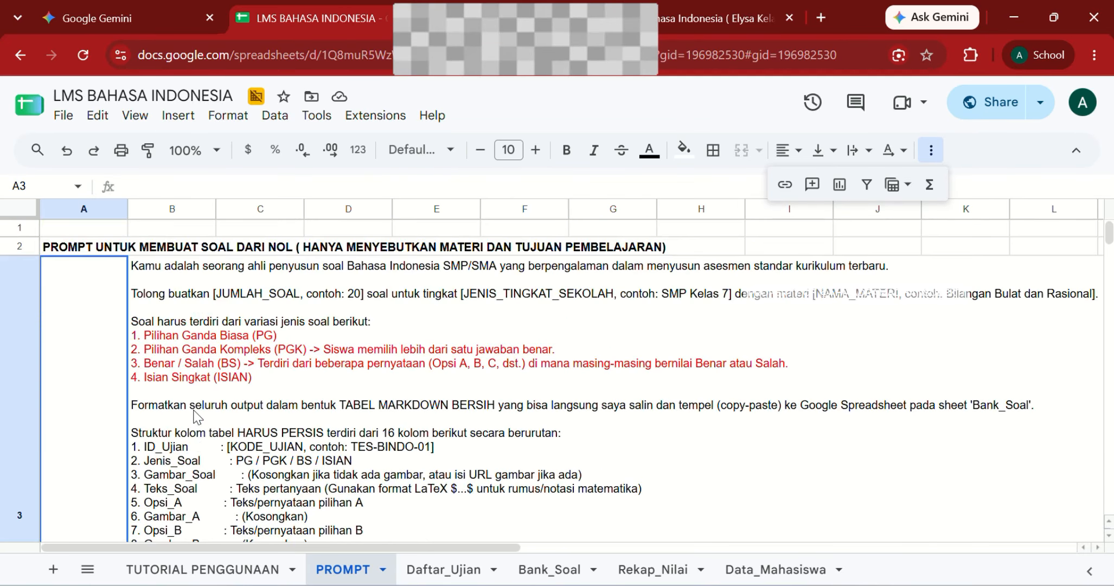
Step: Copy the question-making prompt from PROMPT sheet cell B3 and switch to the Gemini tab
left_click(160, 328)
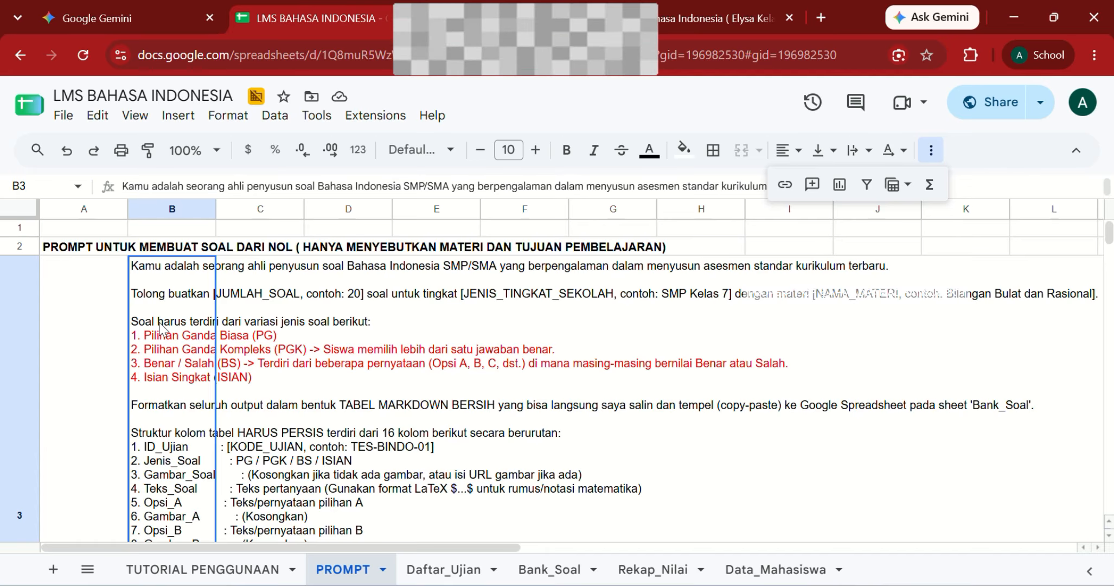
left_click(102, 15)
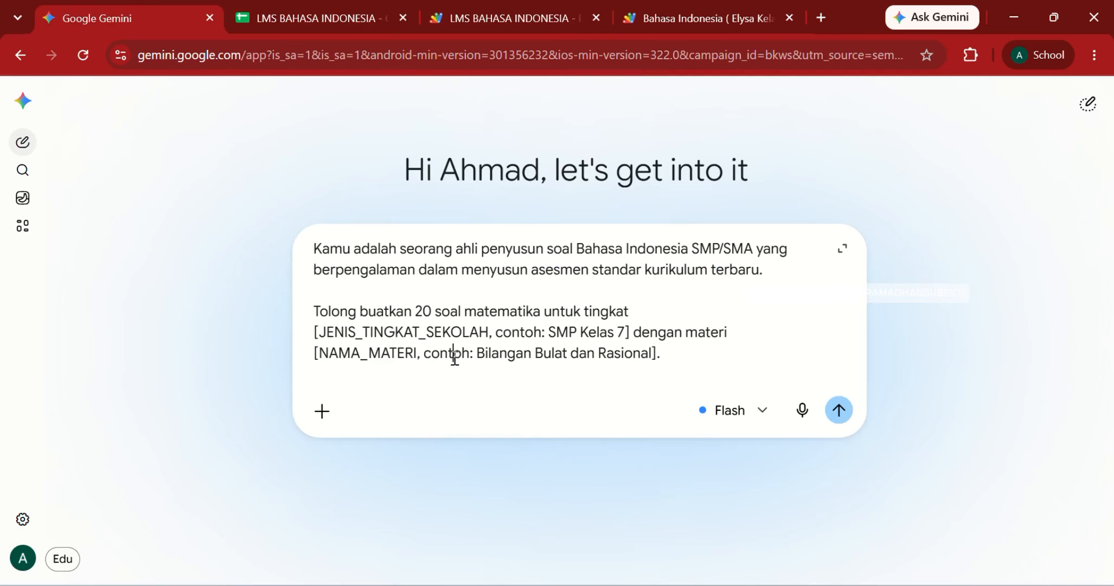
Step: Replace the Gemini prompt box contents with the copied question prompt
key("ctrl+a")
key("ctrl+v")
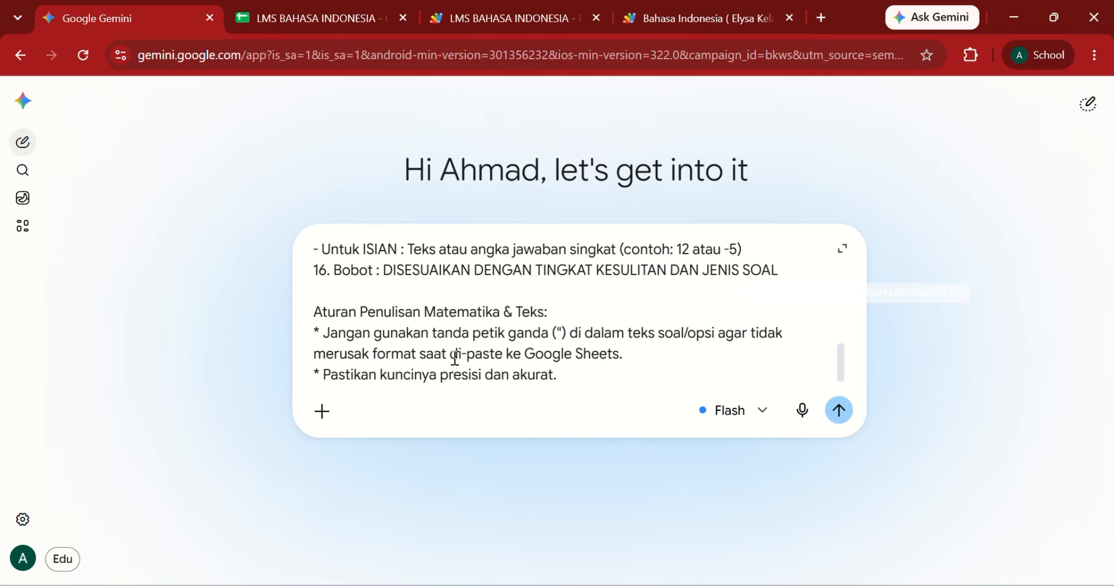
scroll(619, 318, "up", 1)
scroll(618, 318, "up", 10)
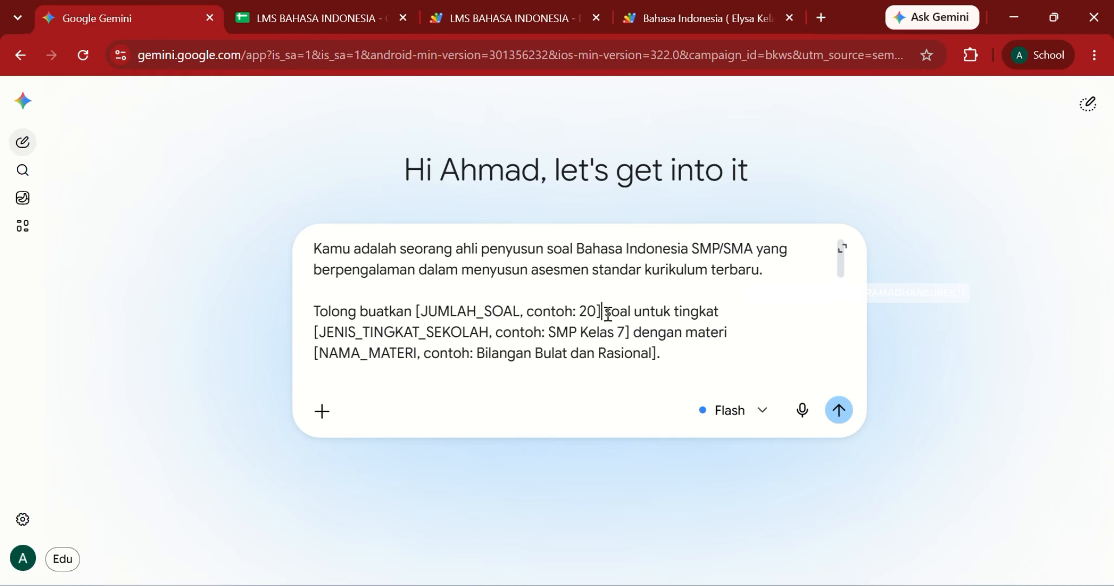
Step: Fill the placeholders with question count 20 and school level SMP
key("shift+Left")
key("shift+Left")
key("shift+Left")
key("shift+Left")
key("shift+Left")
key("shift+Left")
key("shift+Left")
key("shift+Left")
key("shift+Left")
key("shift+Left")
key("shift+Left")
key("shift+Left")
key("shift+Left")
key("shift+Left")
key("shift+Left")
key("shift+Left")
key("shift+Left")
key("shift+Left")
key("shift+Left")
key("shift+Left")
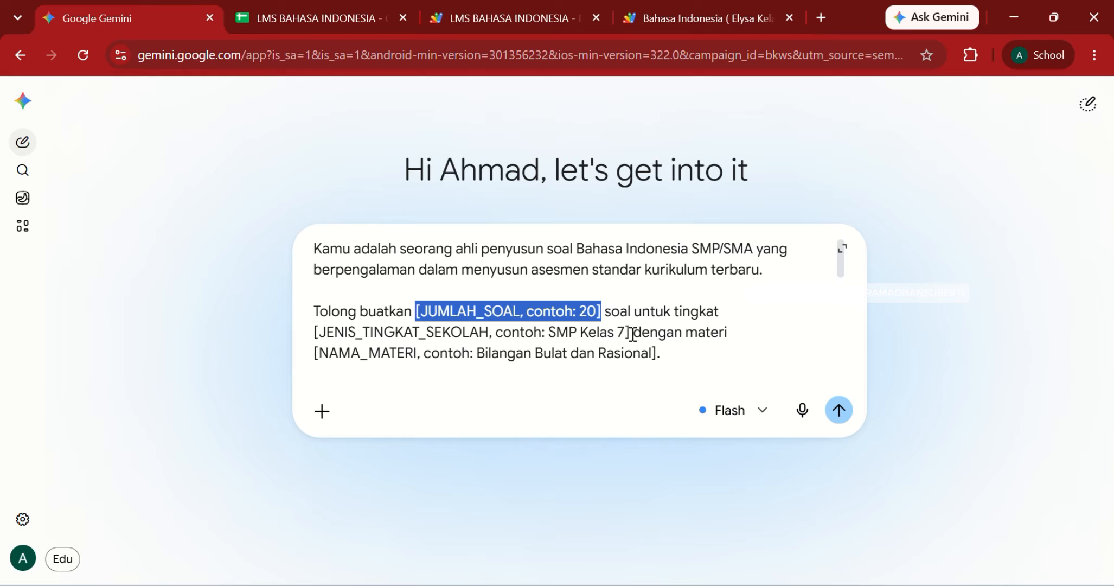
type("20")
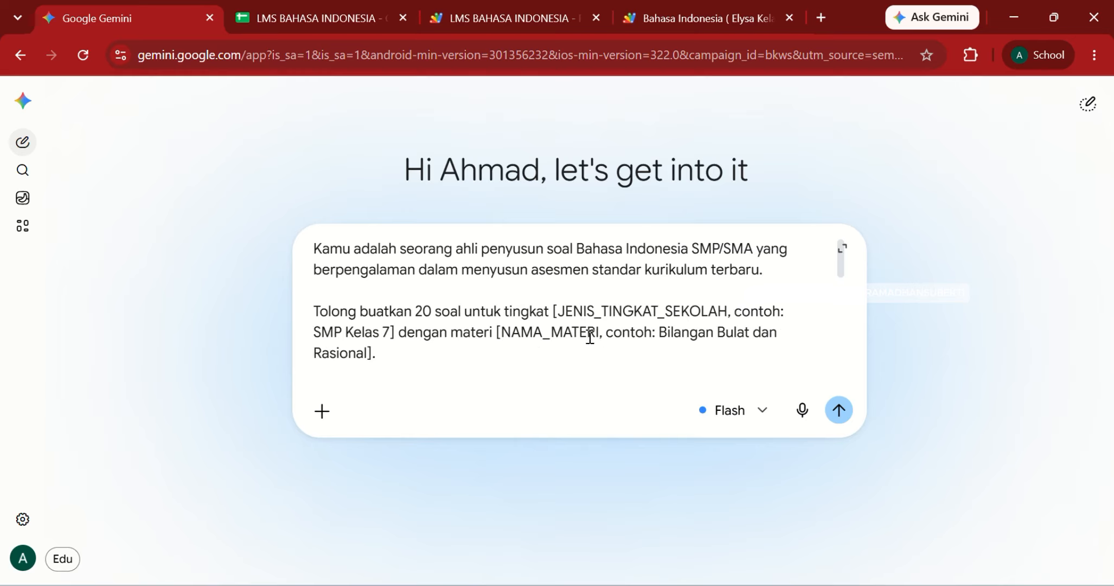
key("ctrl+shift+Right")
key("ctrl+shift+Right")
key("ctrl+shift+Right")
key("ctrl+shift+Right")
key("ctrl+shift+Right")
key("shift+Right")
key("shift+Right")
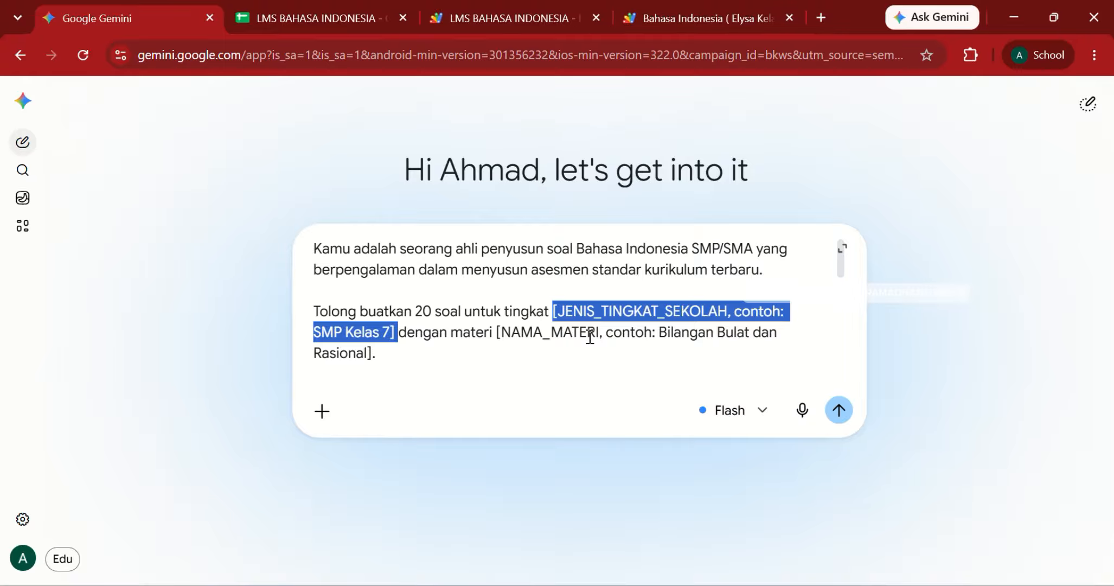
type("smp")
key("BackSpace")
key("BackSpace")
key("BackSpace")
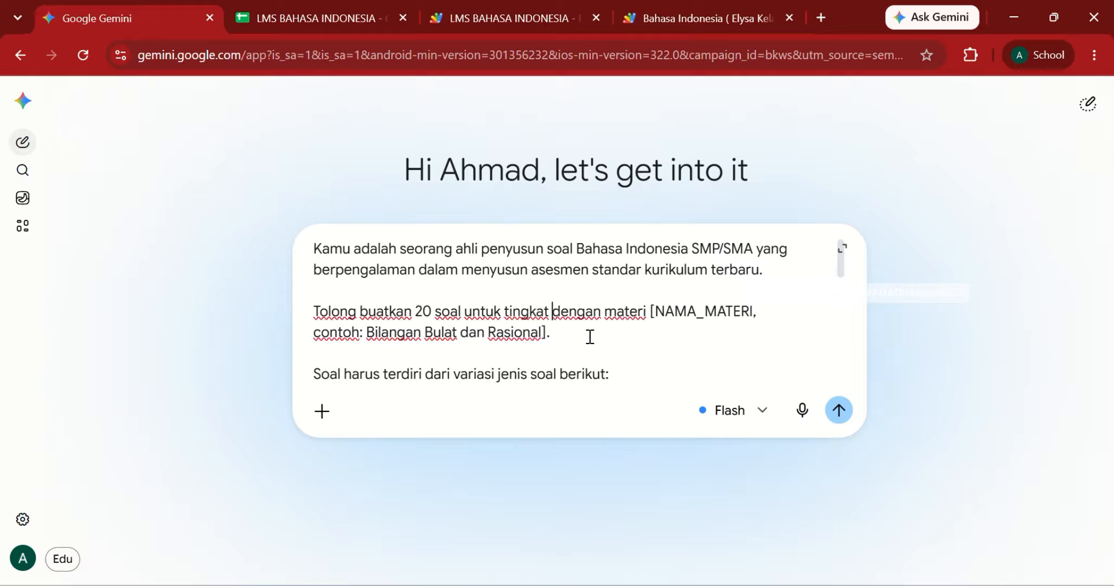
key("Caps_Lock")
type("SMP")
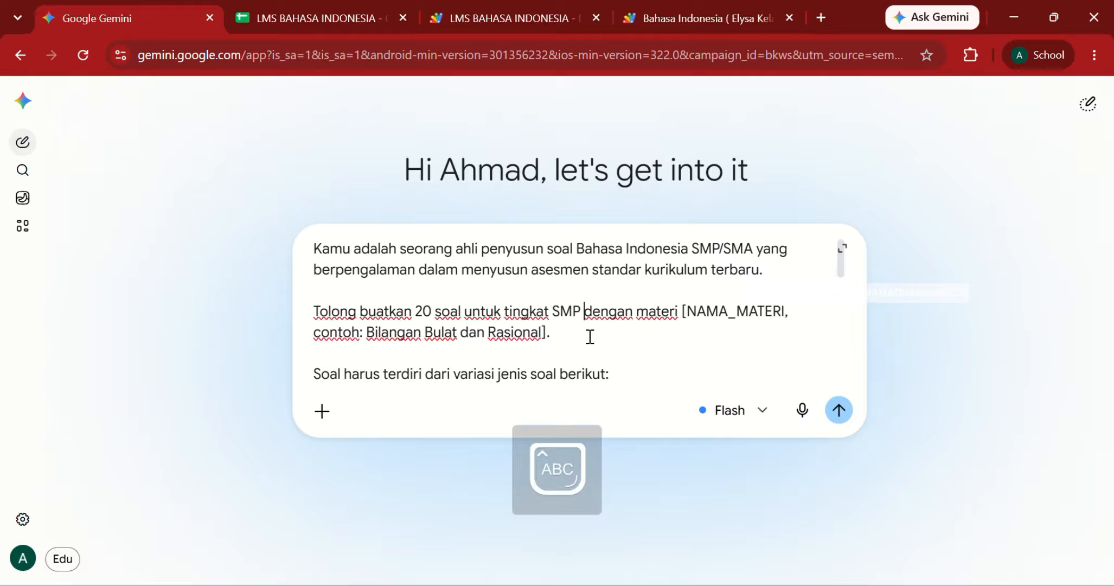
Step: Replace the topic placeholder with PIDATO
left_click(683, 311)
key("ctrl+shift+Right")
key("ctrl+shift+Right")
key("ctrl+shift+Right")
key("ctrl+shift+Right")
key("ctrl+shift+Right")
key("ctrl+shift+Right")
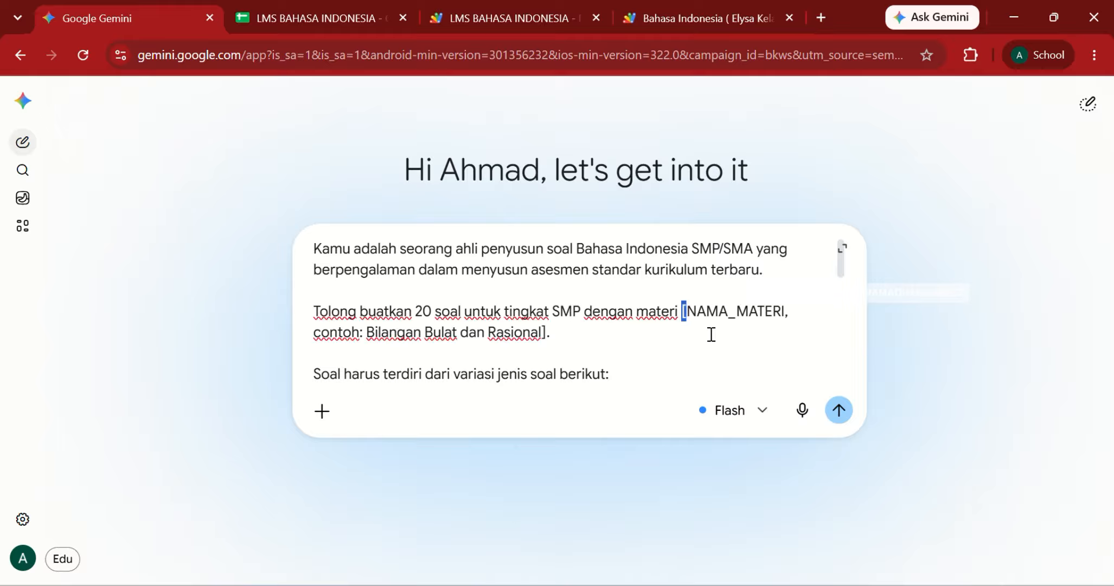
key("ctrl+shift+Right")
key("ctrl+shift+Right")
key("ctrl+shift+Right")
key("ctrl+shift+Right")
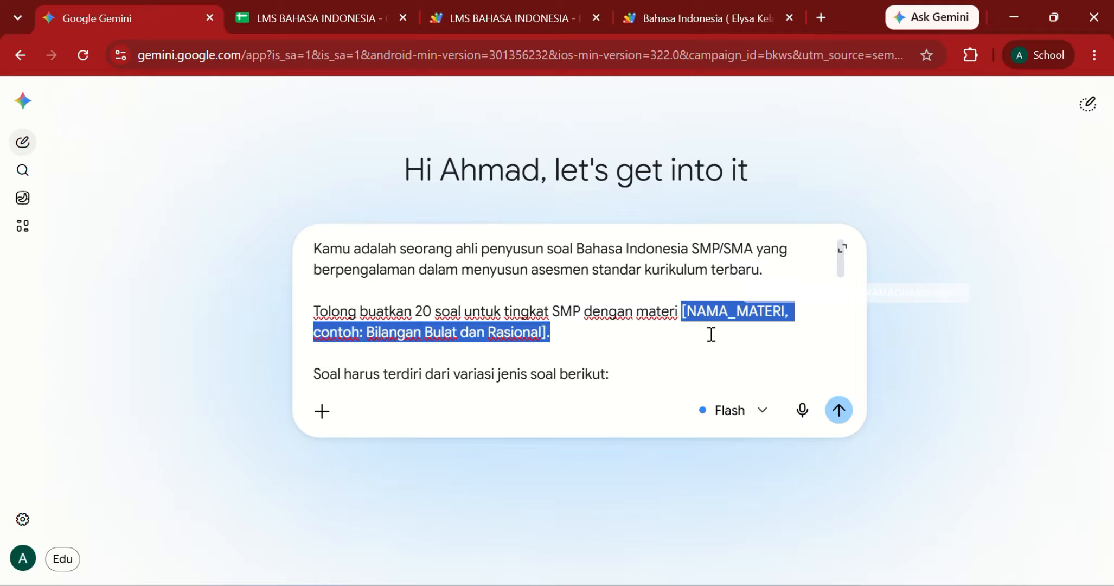
type("PIDATO.")
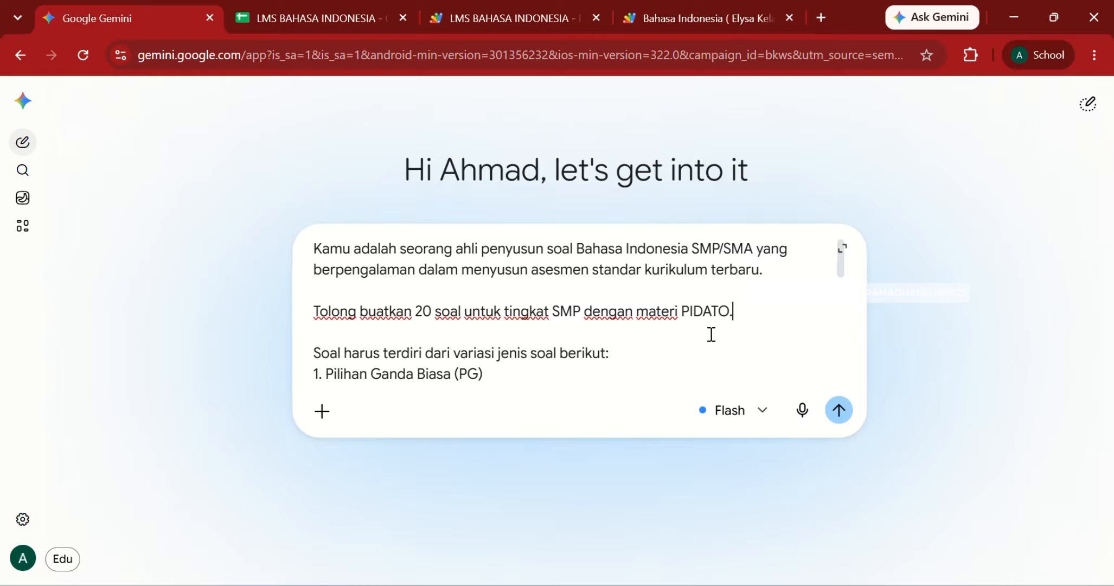
scroll(582, 337, "down", 2)
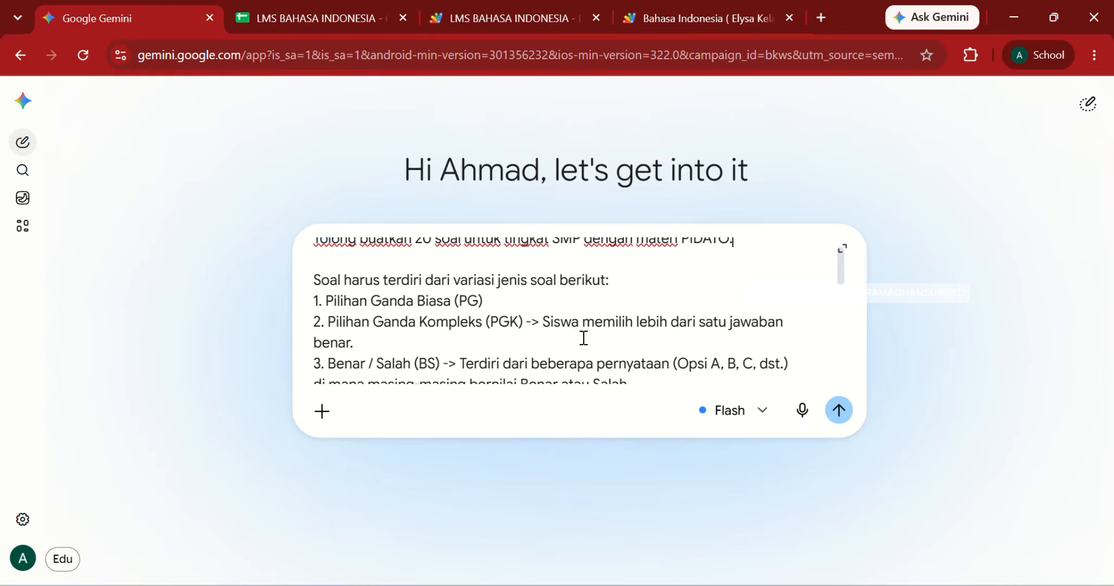
scroll(583, 337, "down", 1)
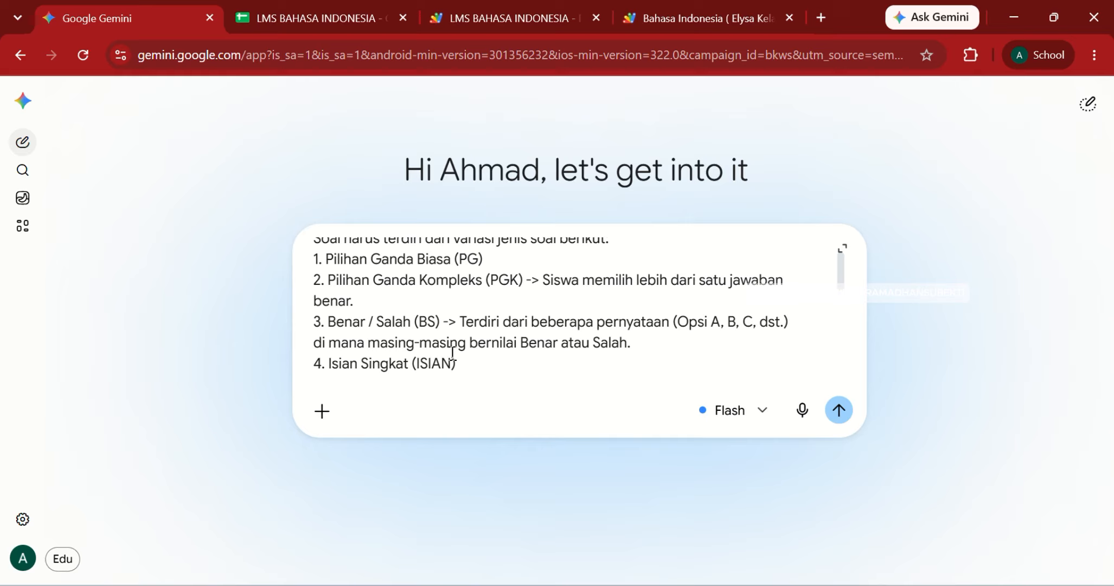
left_click_drag(457, 364, 311, 288)
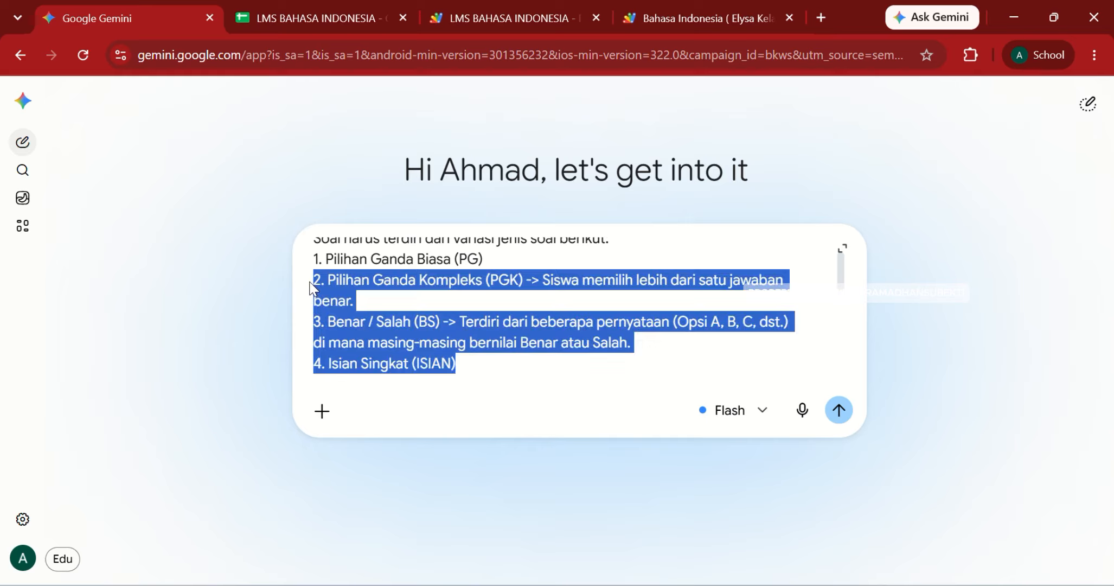
left_click(490, 360)
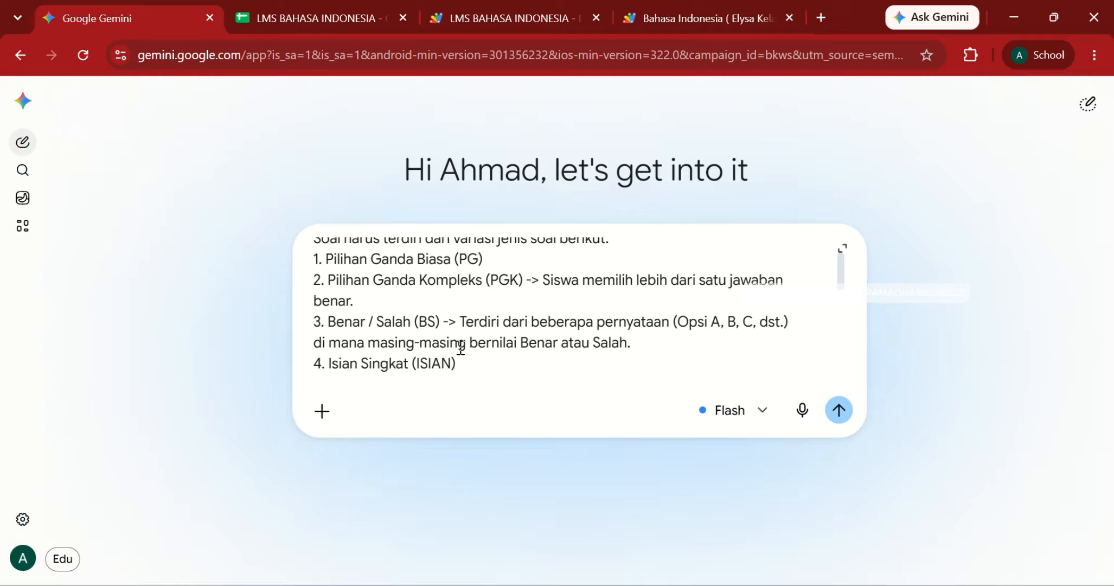
key("ctrl+v")
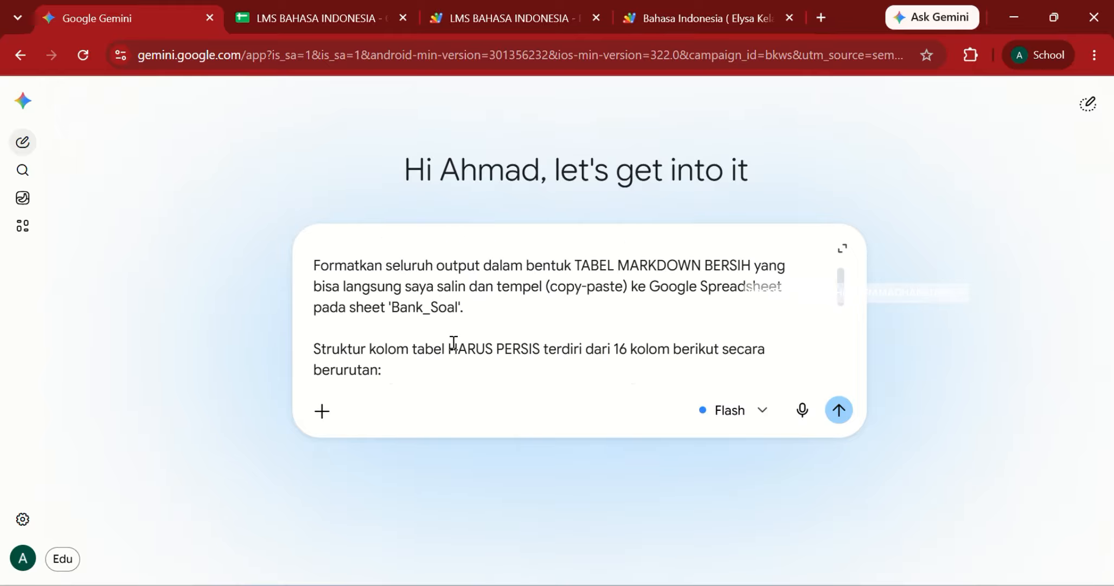
Step: Delete the 'KODE_UJIAN, contoh:' placeholder label from the ID_Ujian column line
left_click_drag(490, 310, 296, 274)
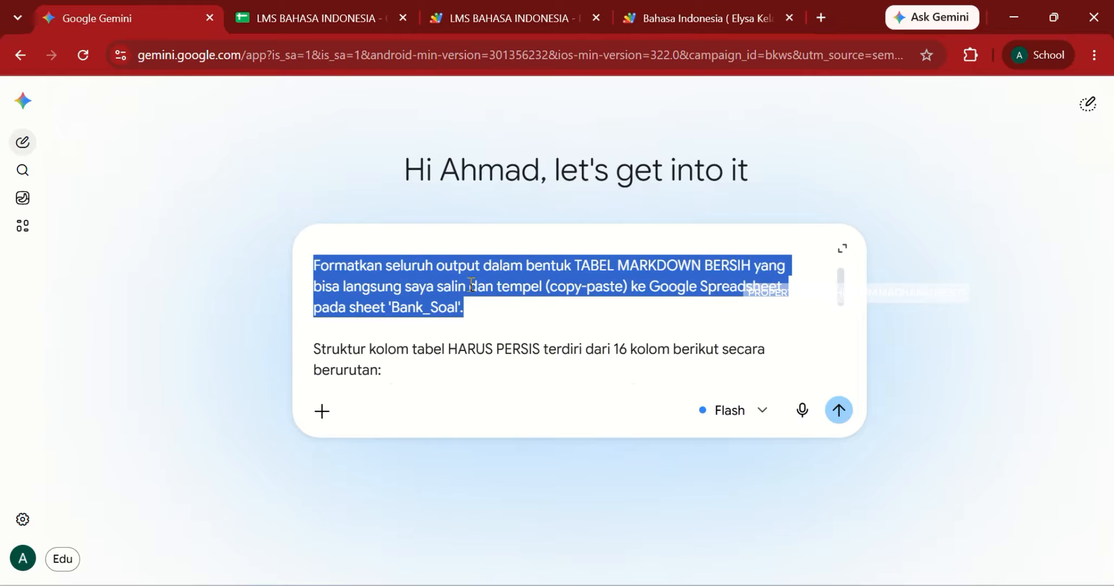
left_click(494, 303)
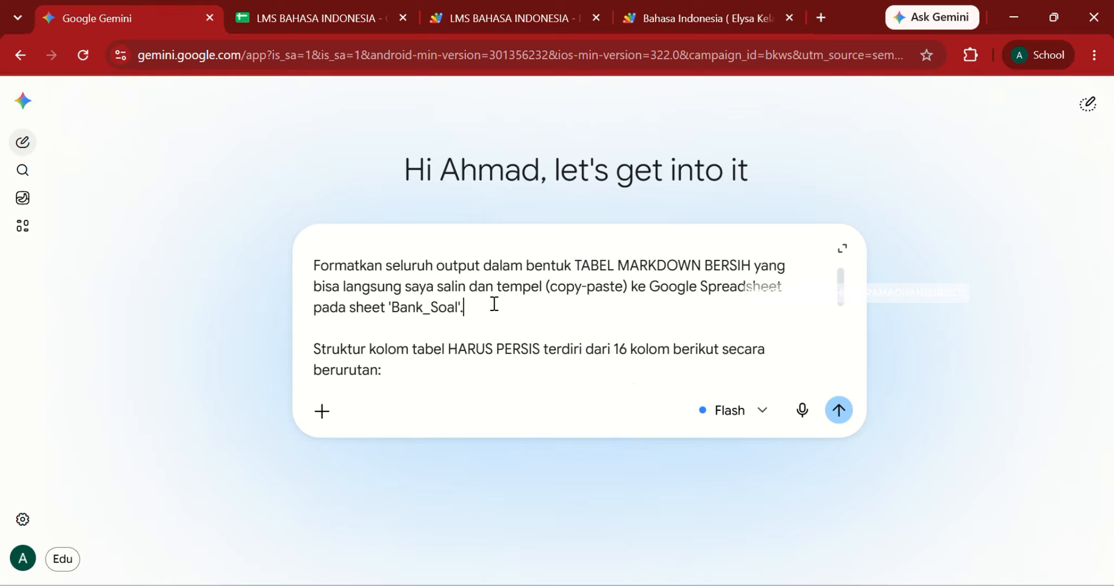
scroll(494, 304, "down", 1)
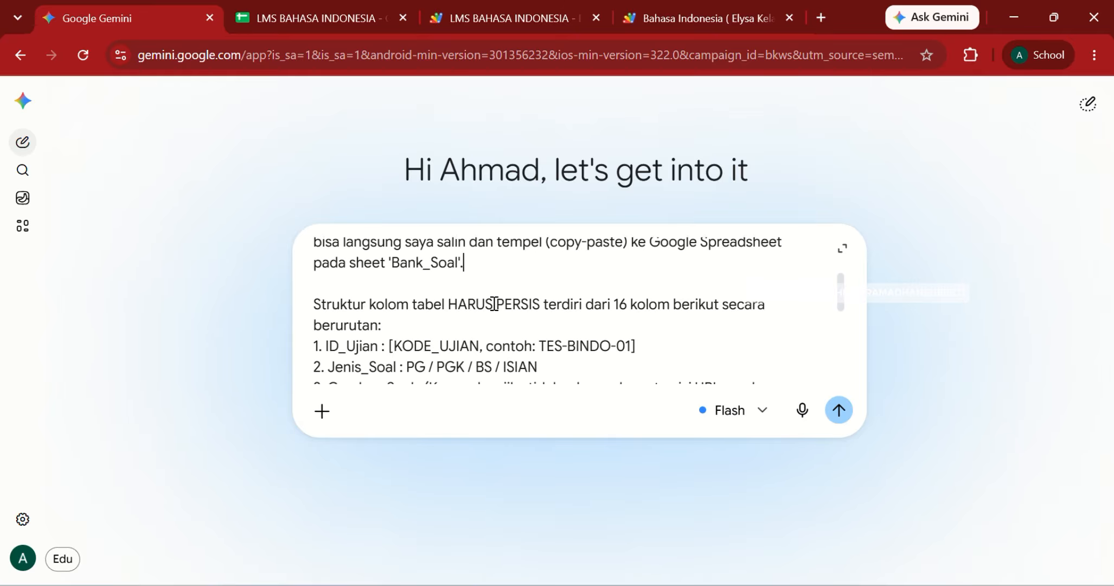
scroll(483, 304, "down", 1)
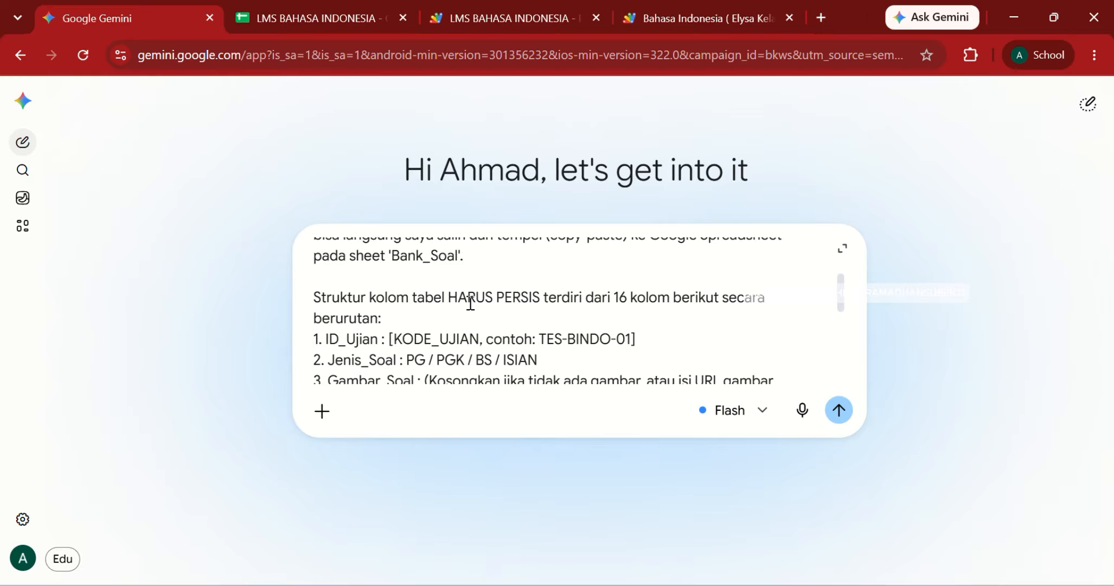
scroll(457, 303, "down", 1)
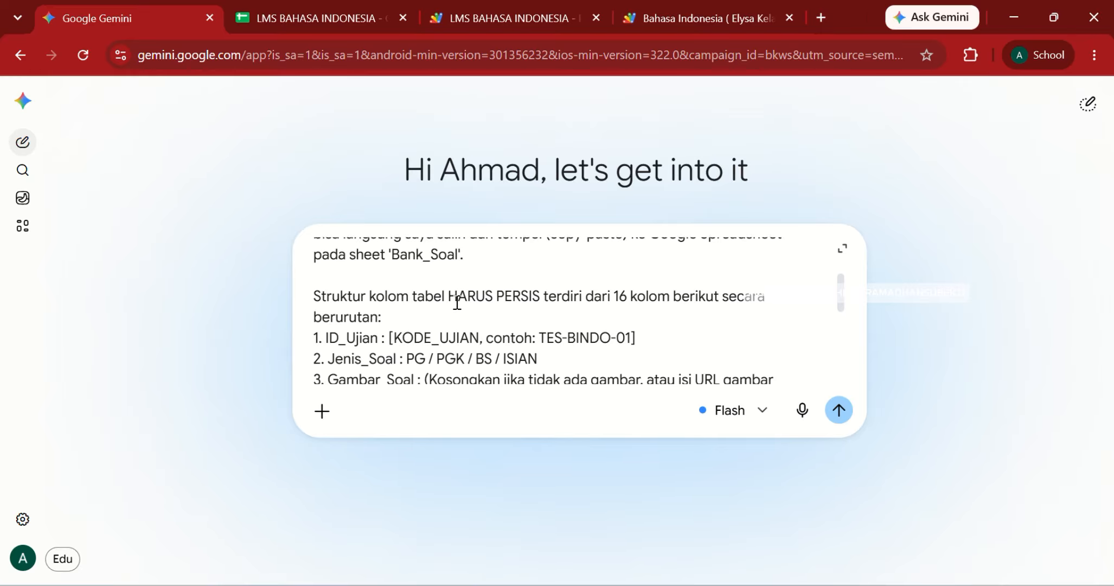
scroll(457, 303, "down", 1)
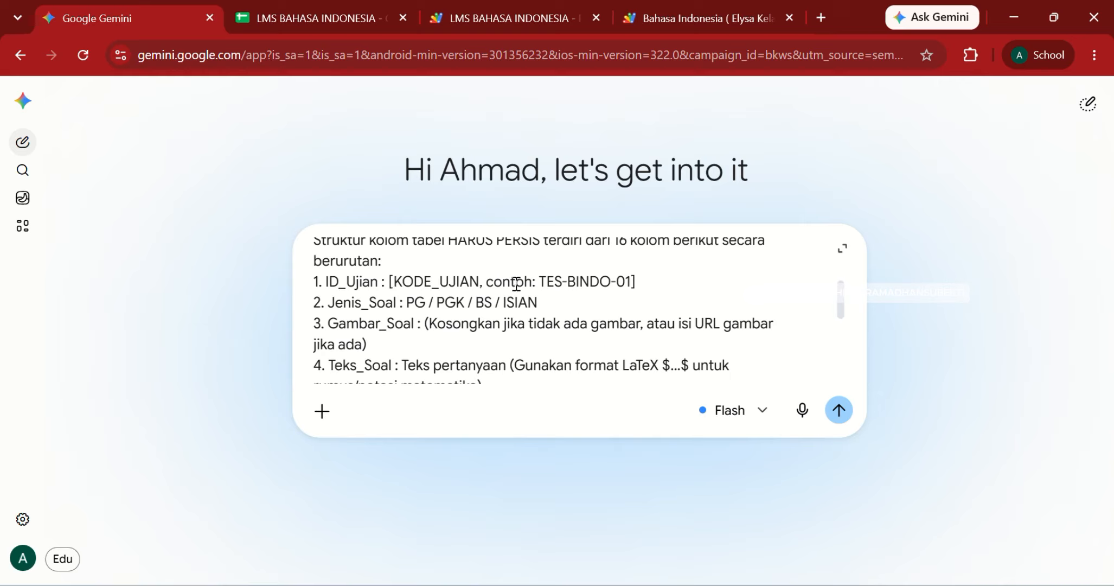
key("ctrl+shift+Left")
key("ctrl+shift+Left")
key("ctrl+shift+Left")
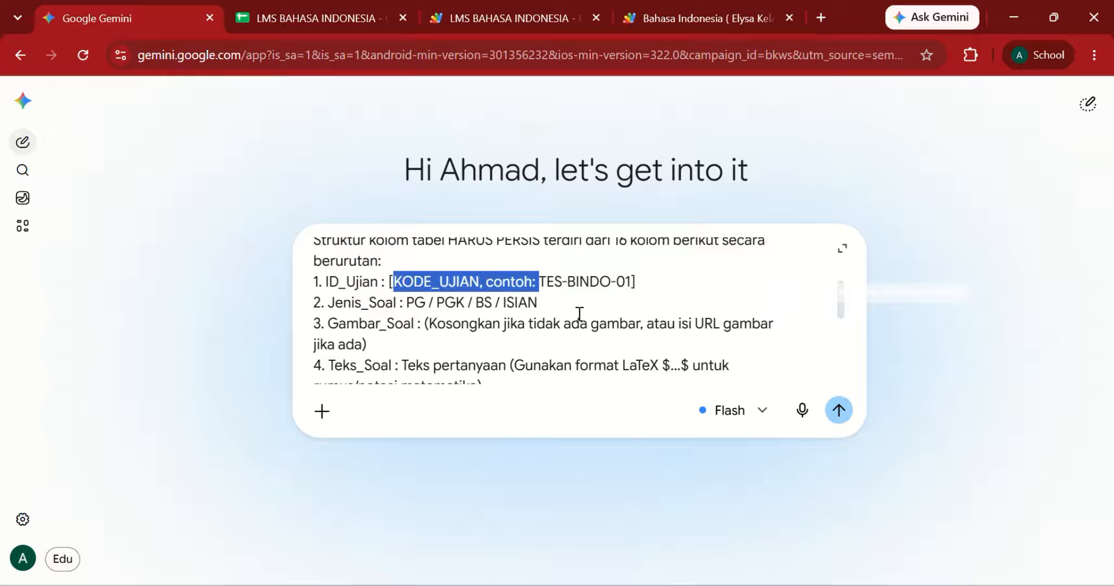
key("BackSpace")
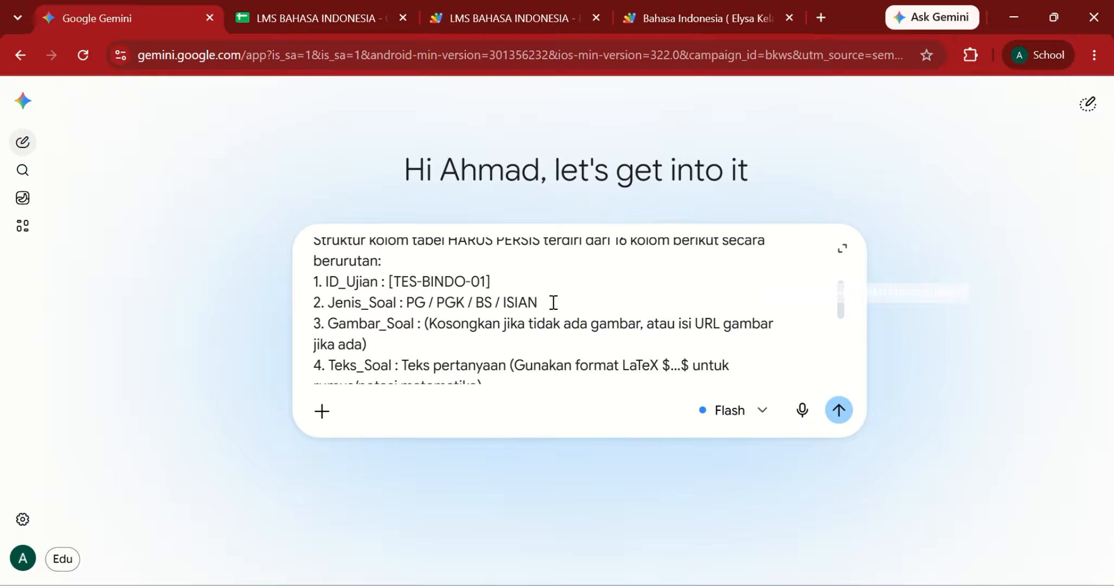
Step: Select and review the type codes on the Jenis_Soal line
scroll(553, 302, "down", 1)
left_click(540, 275)
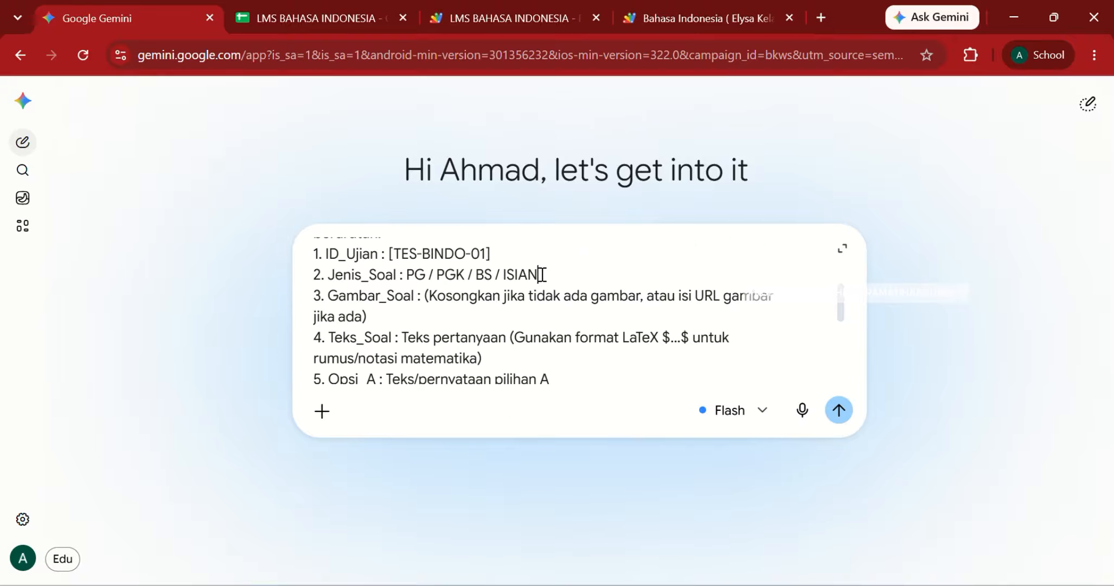
left_click_drag(540, 275, 494, 274)
left_click(419, 321)
Step: Read through the prompt's Teks_Soal description and answer-key rules to check them
scroll(418, 321, "down", 1)
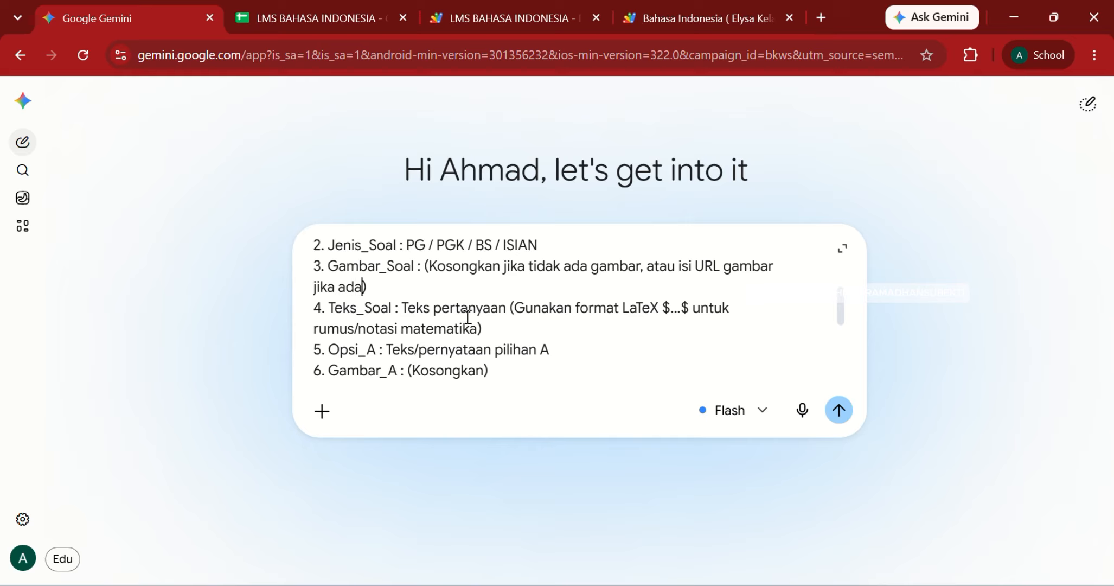
scroll(512, 319, "down", 1)
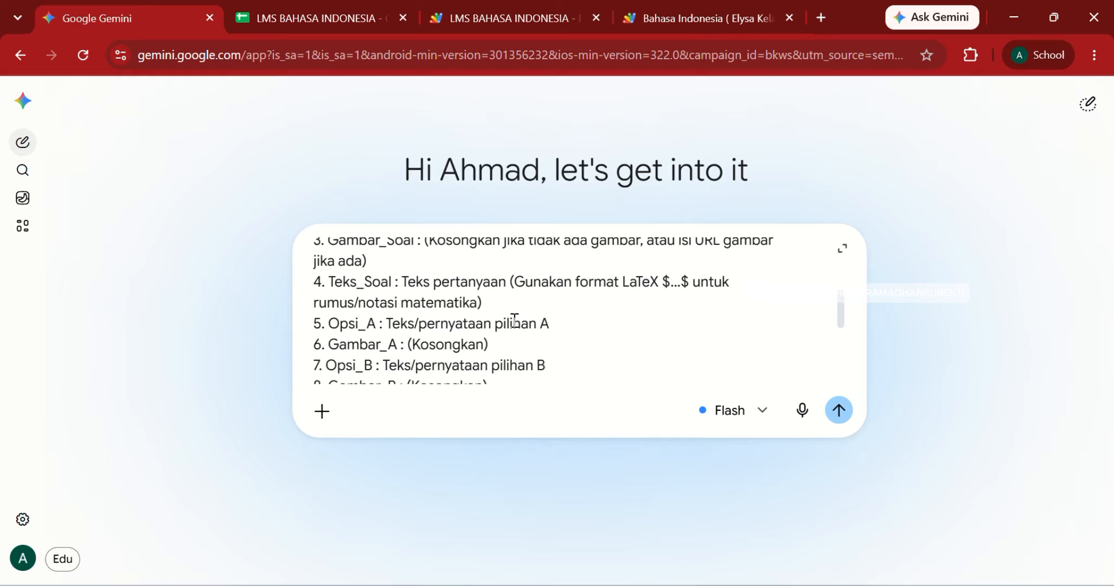
left_click(492, 297)
scroll(491, 297, "down", 2)
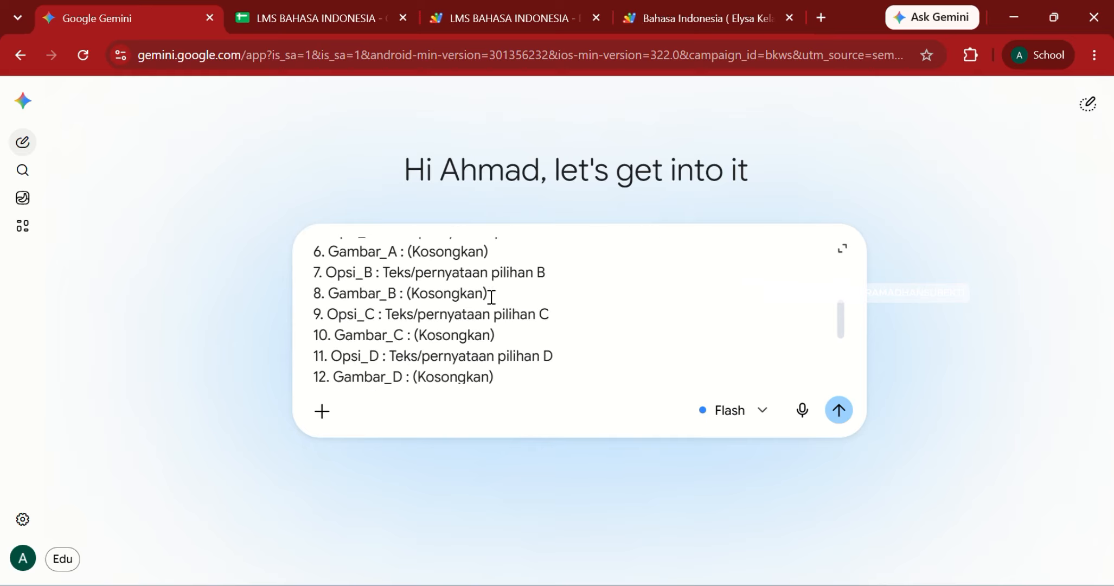
scroll(491, 297, "down", 2)
scroll(491, 297, "down", 2)
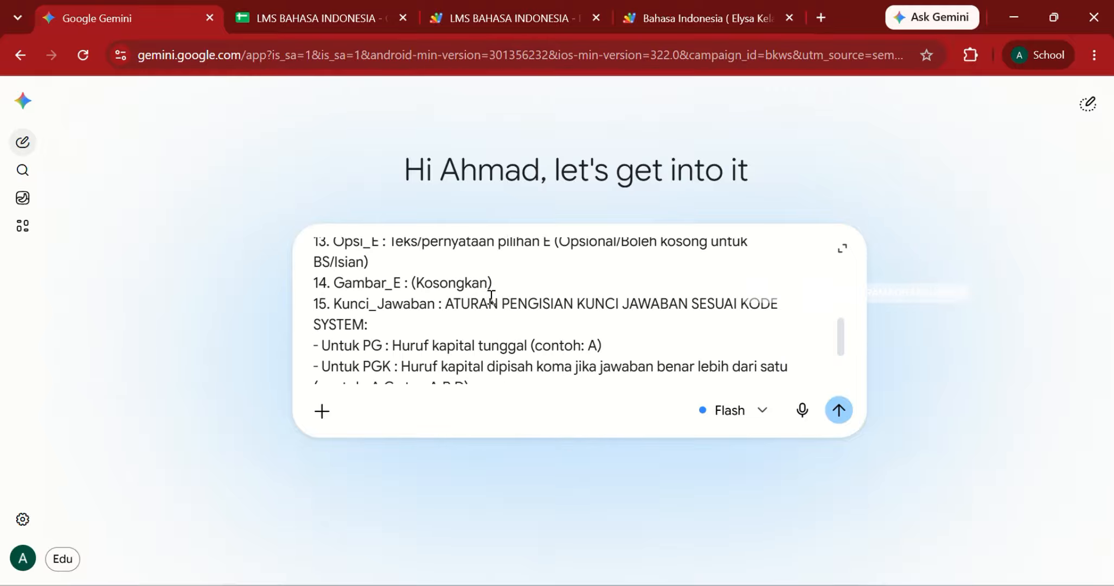
scroll(491, 298, "down", 1)
left_click(492, 297)
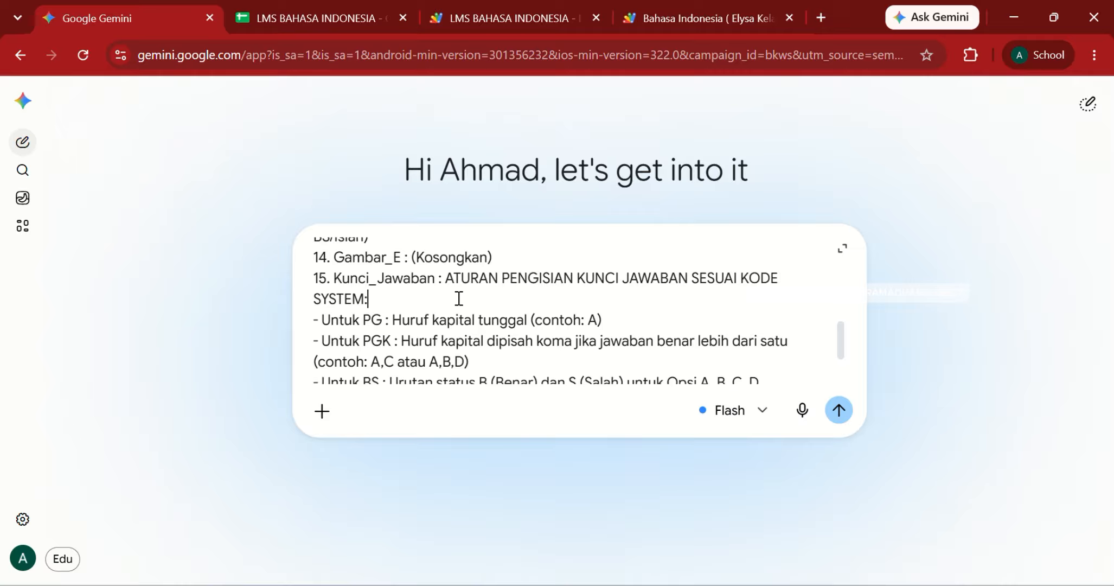
scroll(459, 298, "down", 2)
scroll(458, 298, "down", 1)
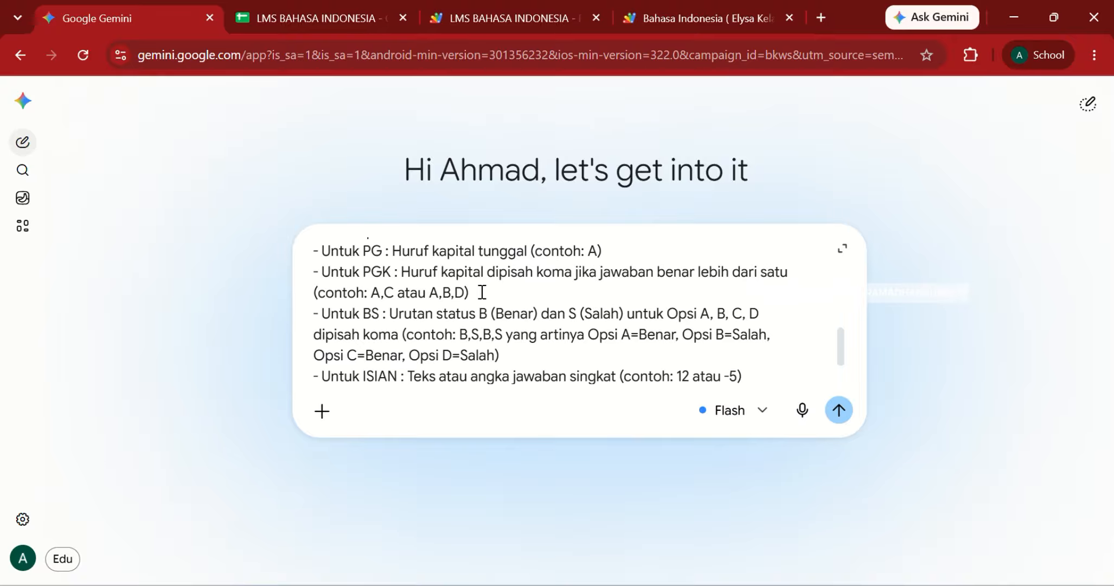
scroll(515, 289, "down", 2)
scroll(482, 292, "down", 1)
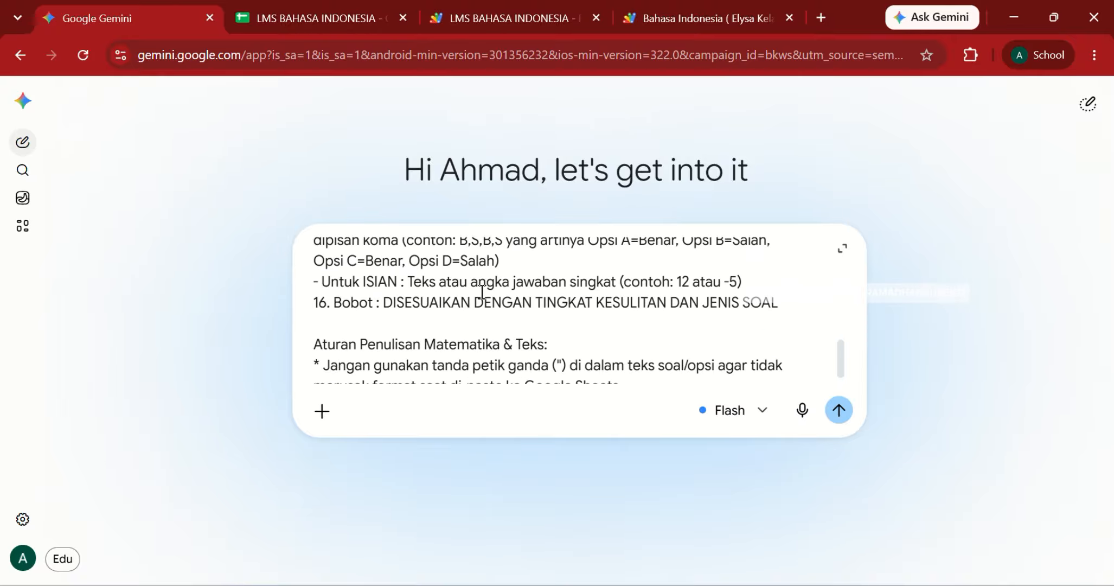
scroll(482, 292, "up", 2)
scroll(482, 291, "up", 10)
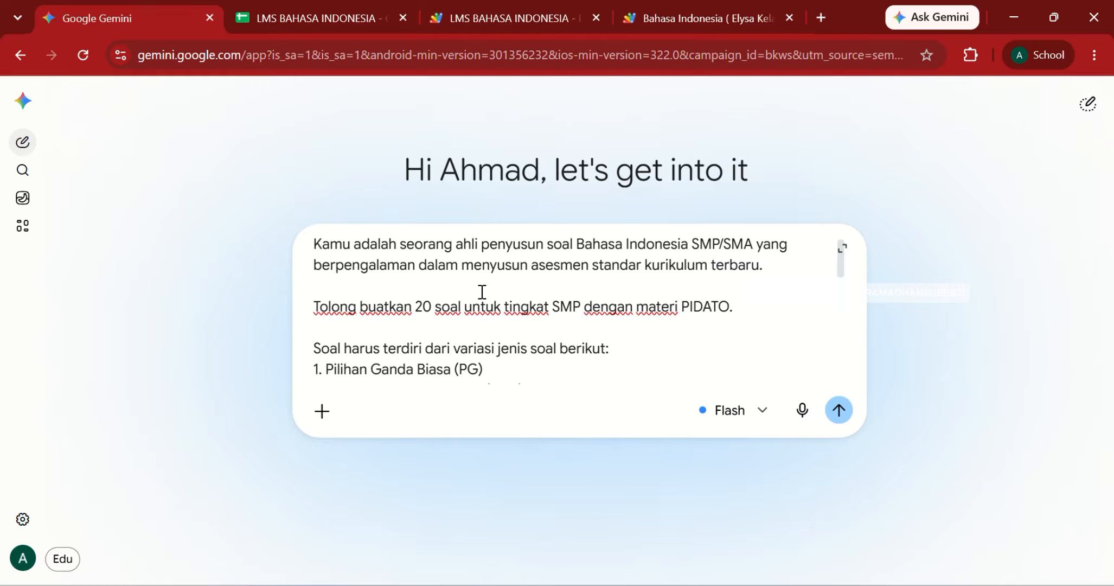
scroll(483, 291, "down", 4)
Step: Submit the 20-question SMP PIDATO prompt to Gemini
left_click(460, 323)
scroll(459, 323, "down", 3)
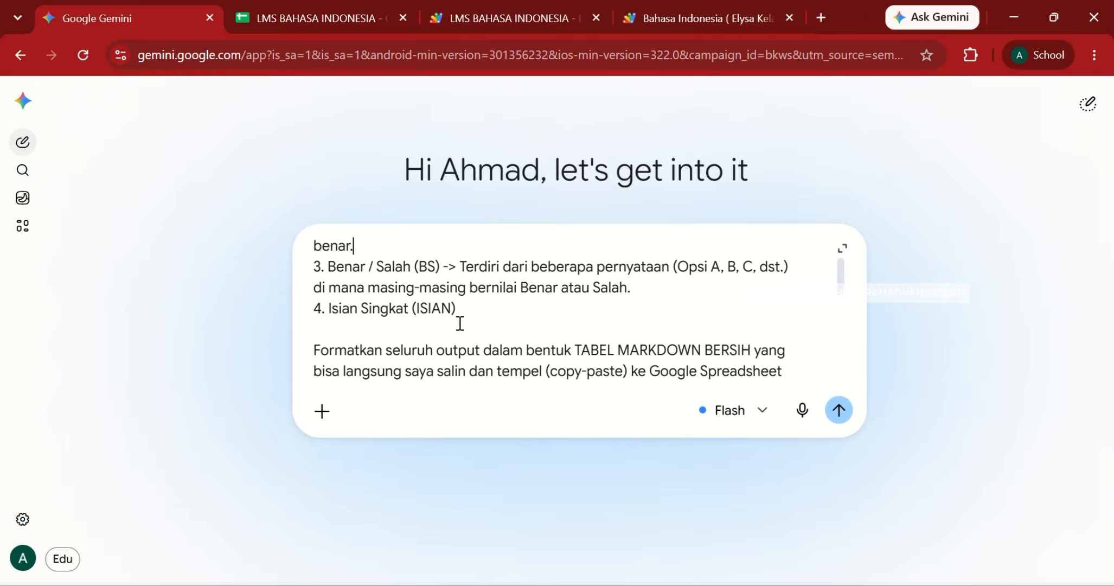
scroll(460, 324, "down", 5)
scroll(460, 323, "down", 8)
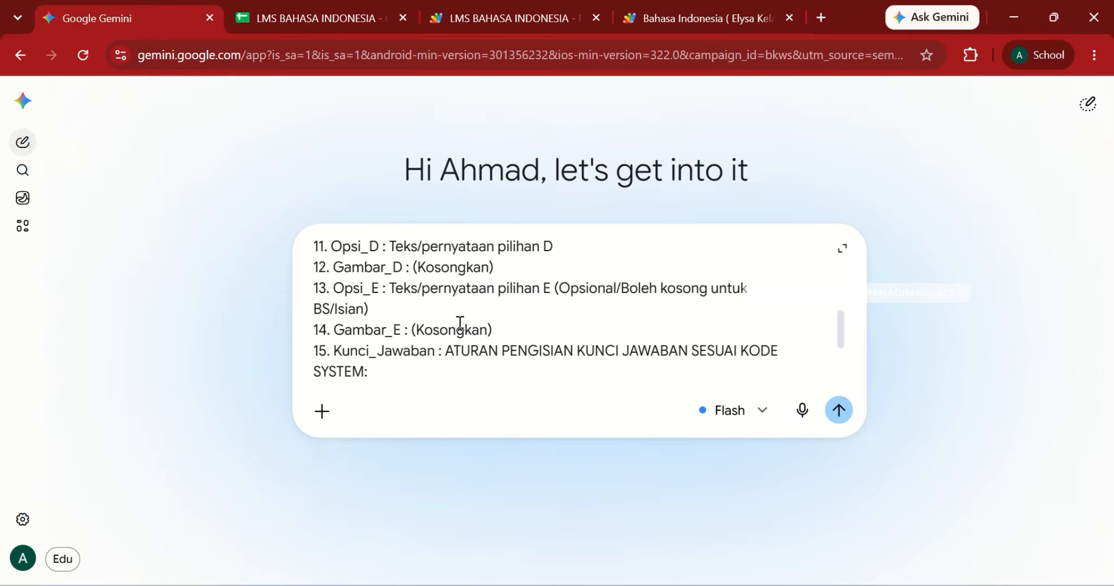
scroll(460, 323, "down", 1)
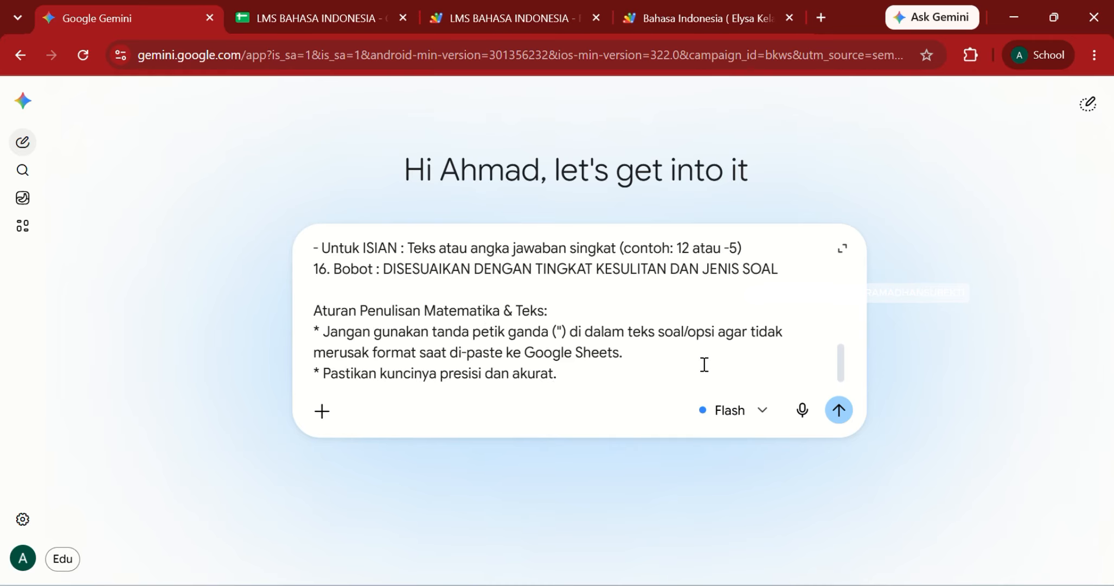
left_click(839, 411)
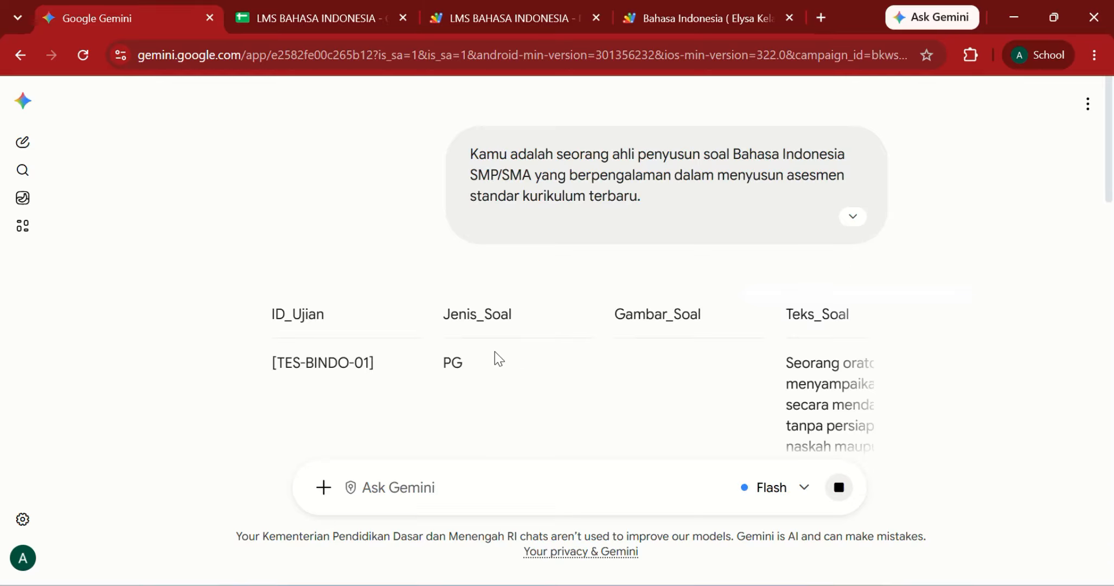
Step: Scroll down and across Gemini's generated TES-BINDO-01 question table to inspect every row and column
scroll(498, 359, "right", 6)
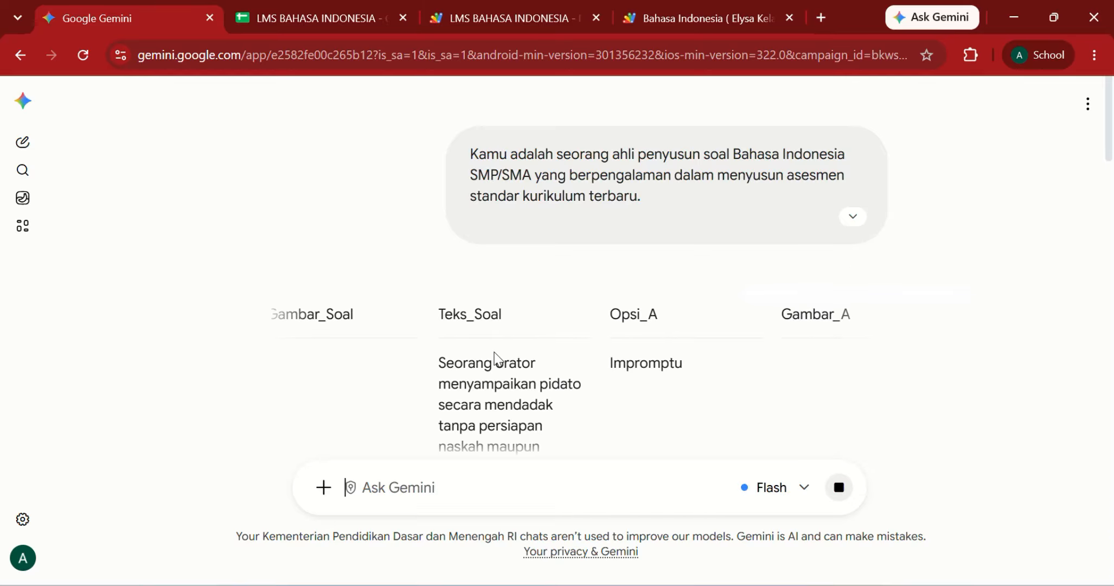
scroll(498, 359, "left", 6)
scroll(498, 359, "down", 3)
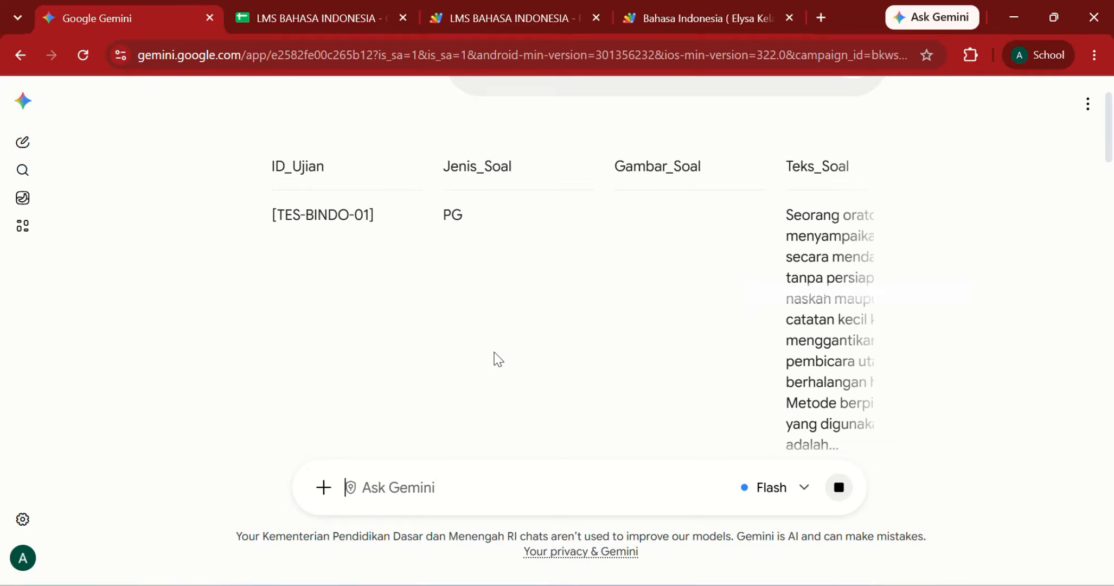
scroll(497, 359, "down", 2)
scroll(498, 359, "down", 2)
scroll(498, 359, "right", 3)
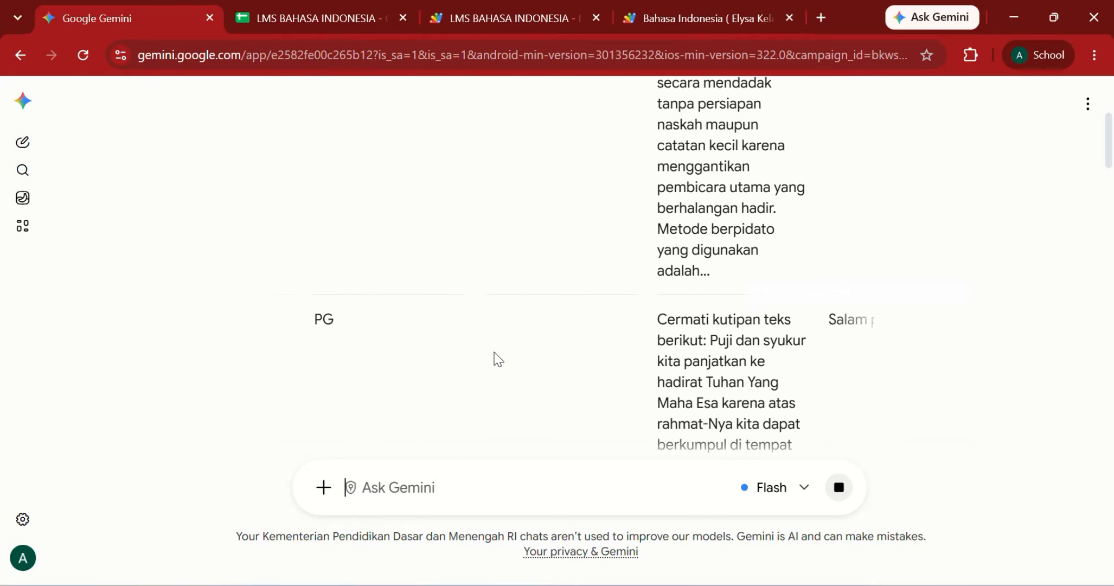
scroll(498, 359, "left", 3)
scroll(498, 360, "down", 3)
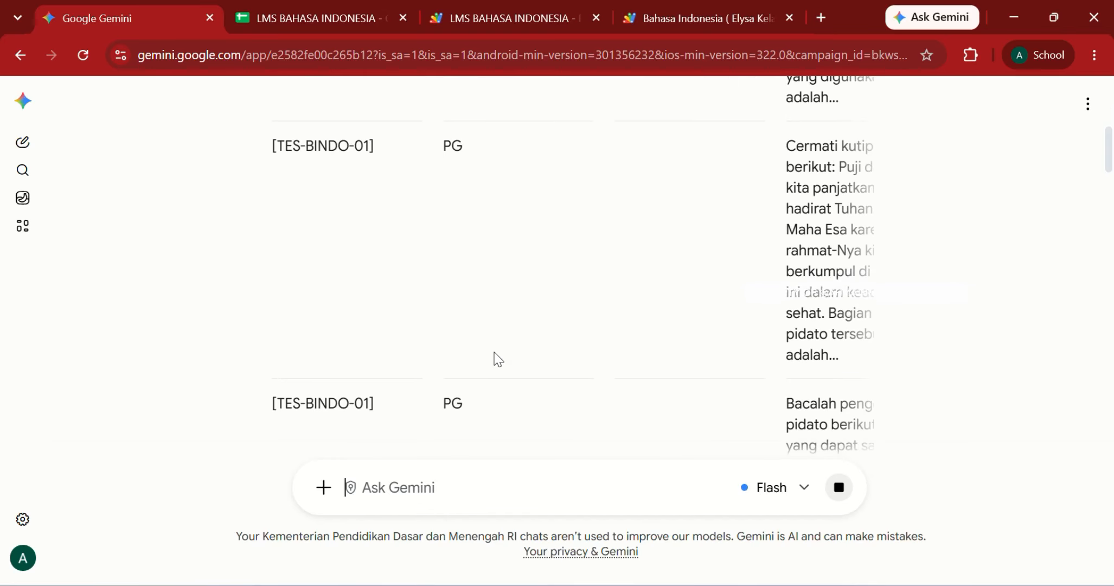
scroll(498, 359, "down", 2)
scroll(498, 359, "down", 2)
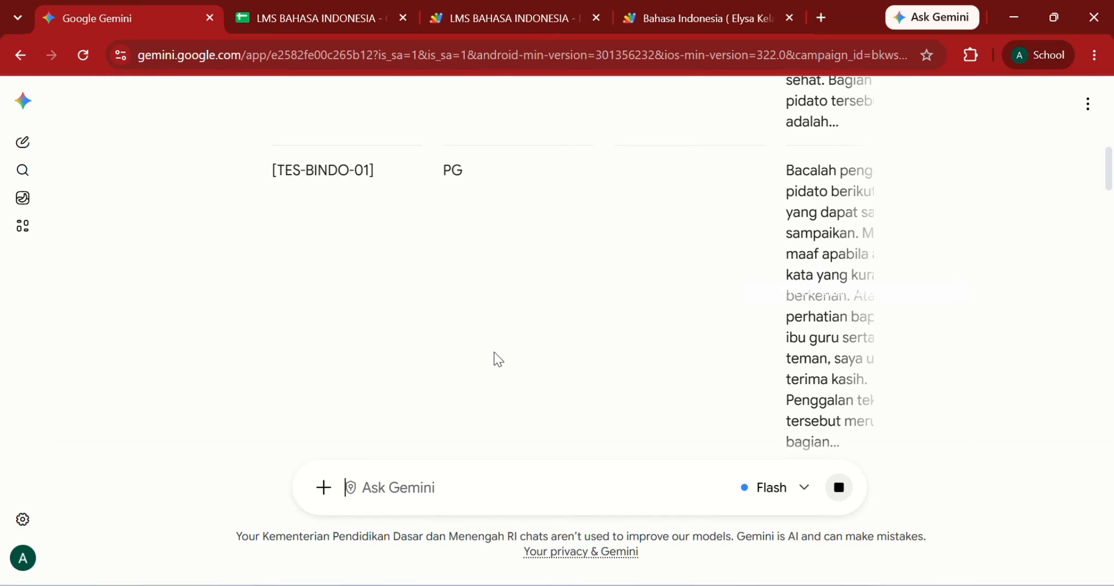
scroll(498, 359, "right", 3)
scroll(498, 359, "right", 3)
scroll(498, 359, "left", 6)
scroll(498, 359, "down", 6)
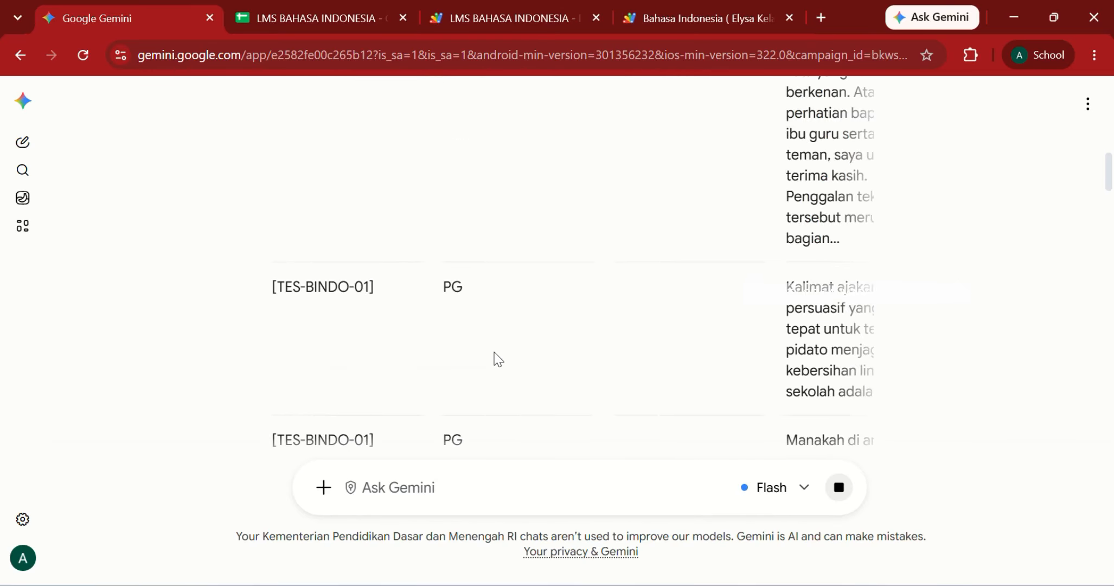
scroll(494, 354, "right", 3)
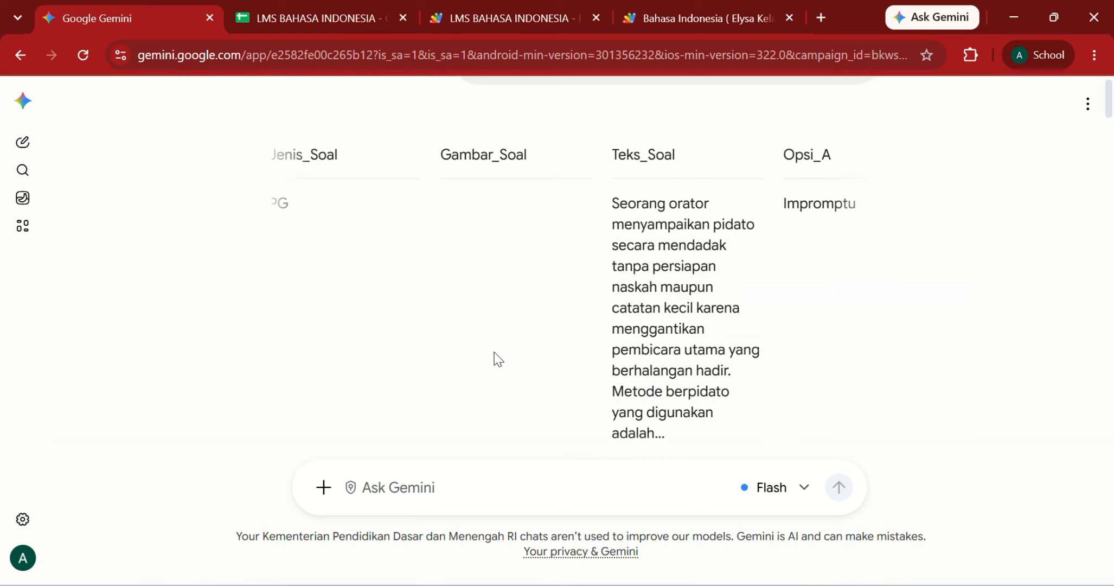
scroll(498, 359, "down", 2)
scroll(498, 359, "left", 3)
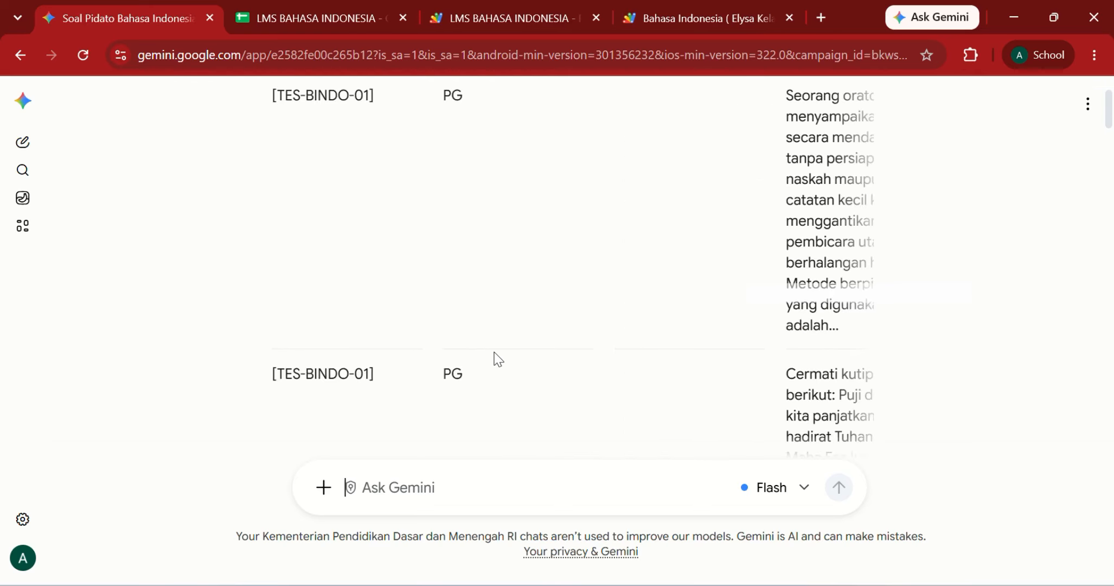
scroll(498, 359, "up", 5)
scroll(498, 359, "right", 4)
scroll(498, 359, "right", 6)
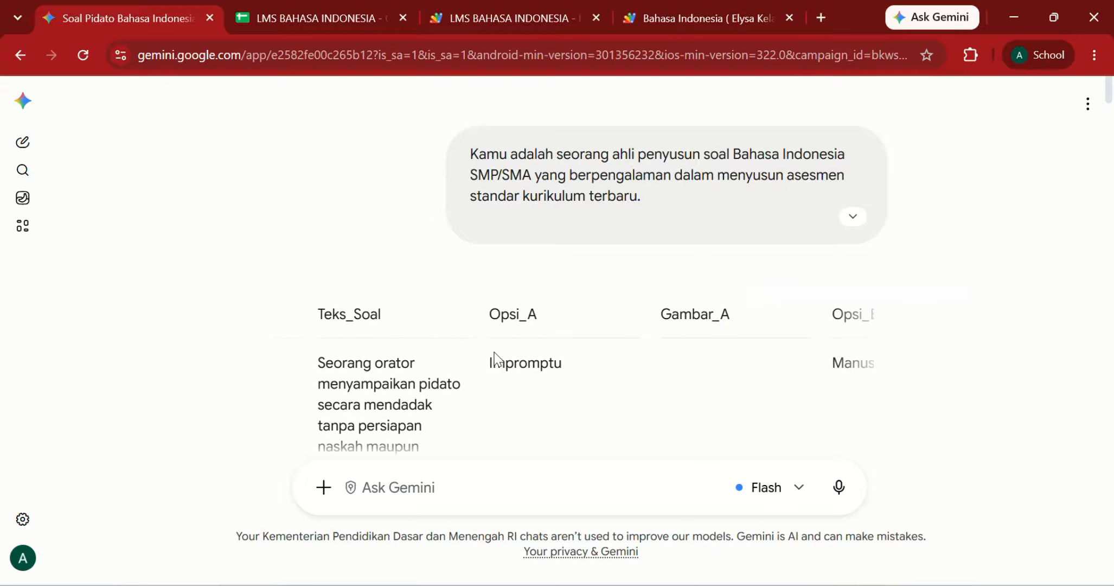
scroll(498, 359, "down", 5)
scroll(498, 359, "down", 15)
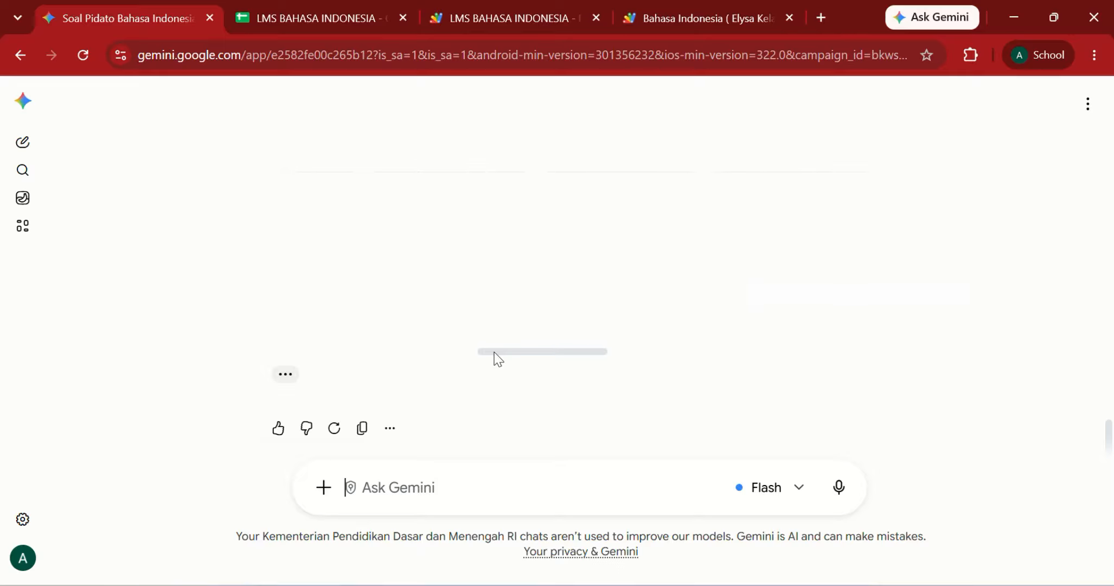
Step: Copy Gemini's question table from its More options menu, allowing clipboard access
left_click(289, 378)
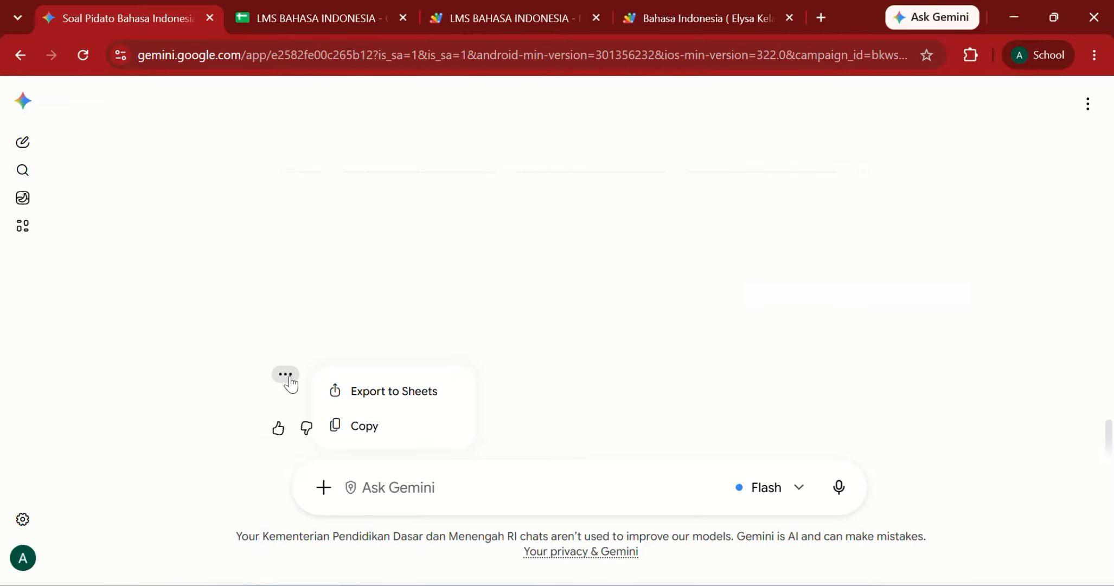
left_click(372, 434)
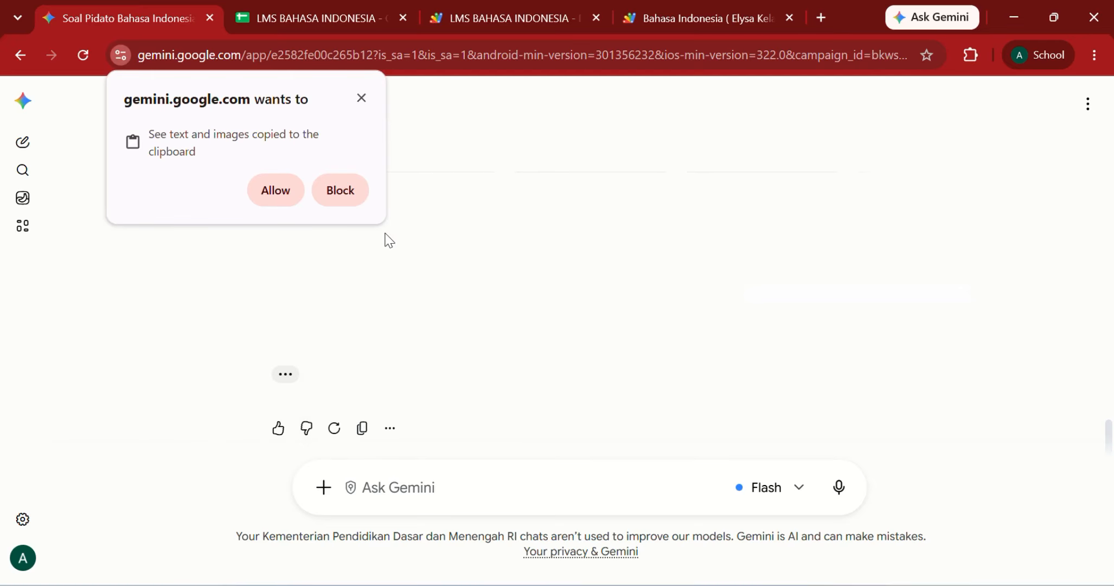
left_click(284, 194)
Step: Open the Bank_Soal sheet of LMS BAHASA INDONESIA and select cell R2
left_click(303, 18)
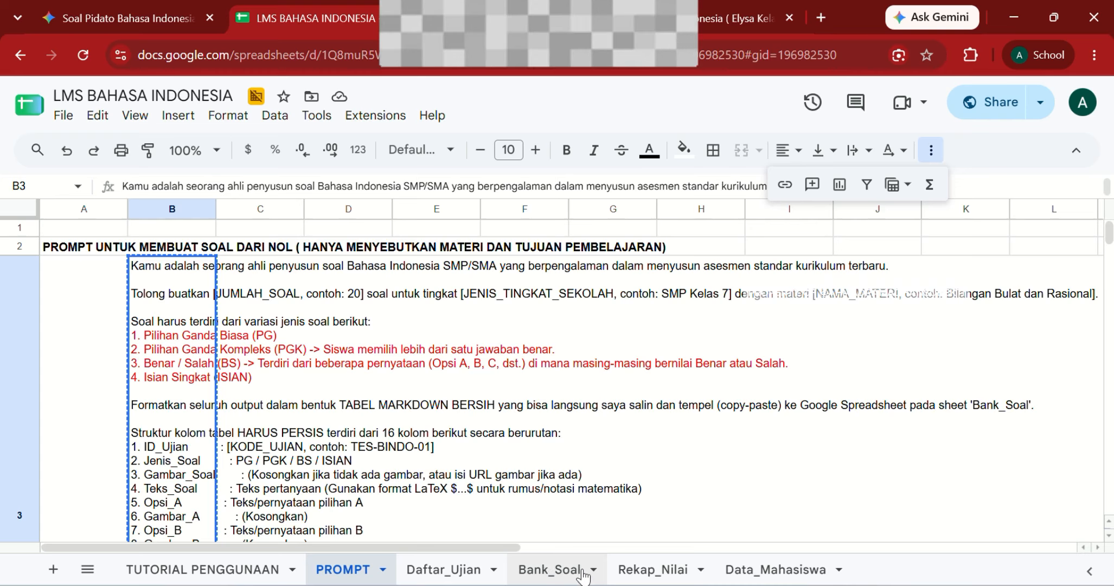
left_click(559, 571)
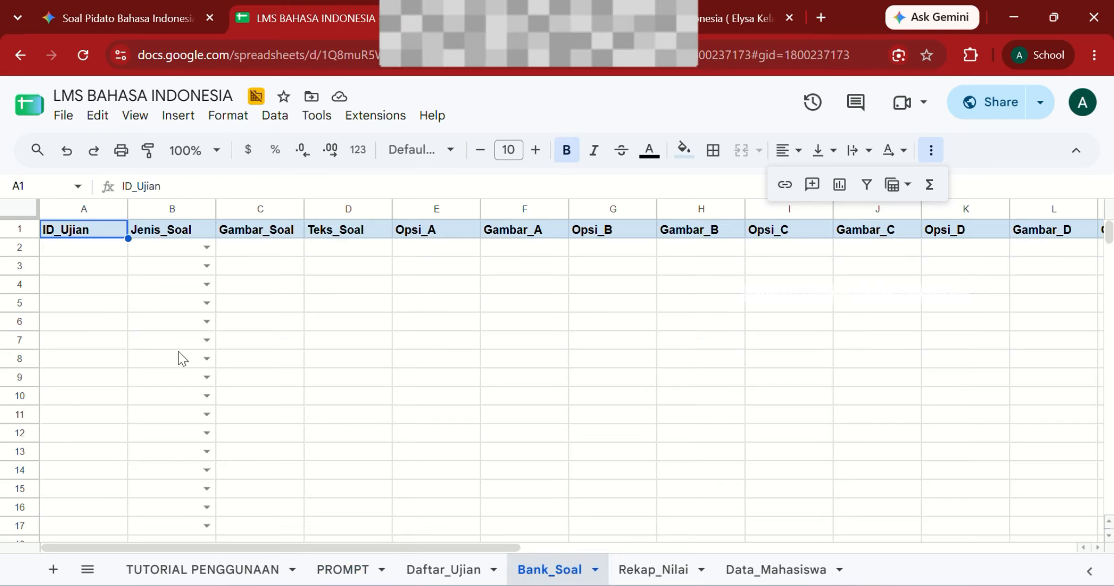
left_click(86, 253)
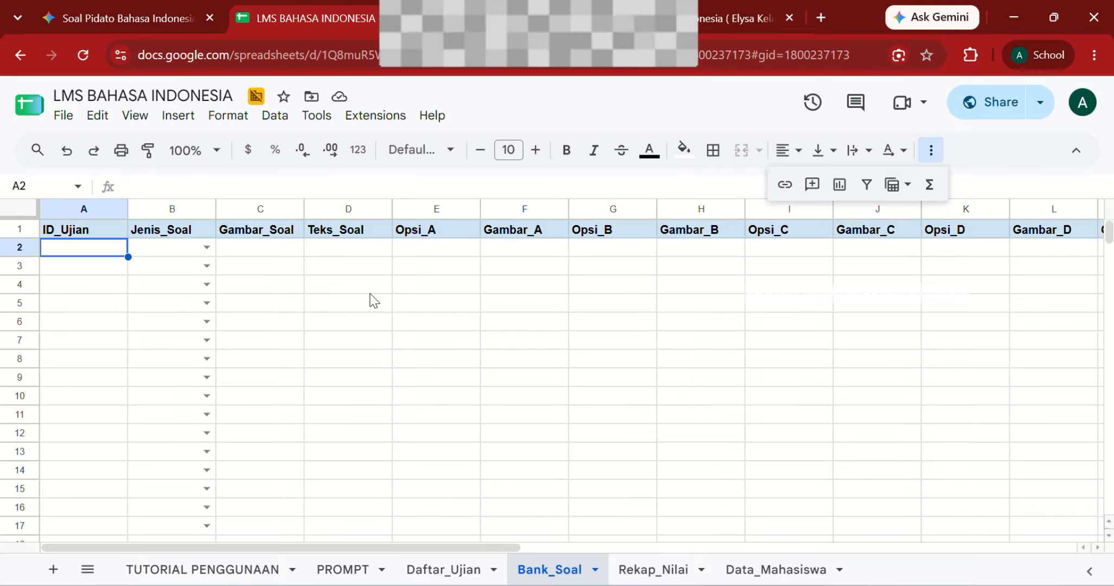
scroll(506, 335, "right", 10)
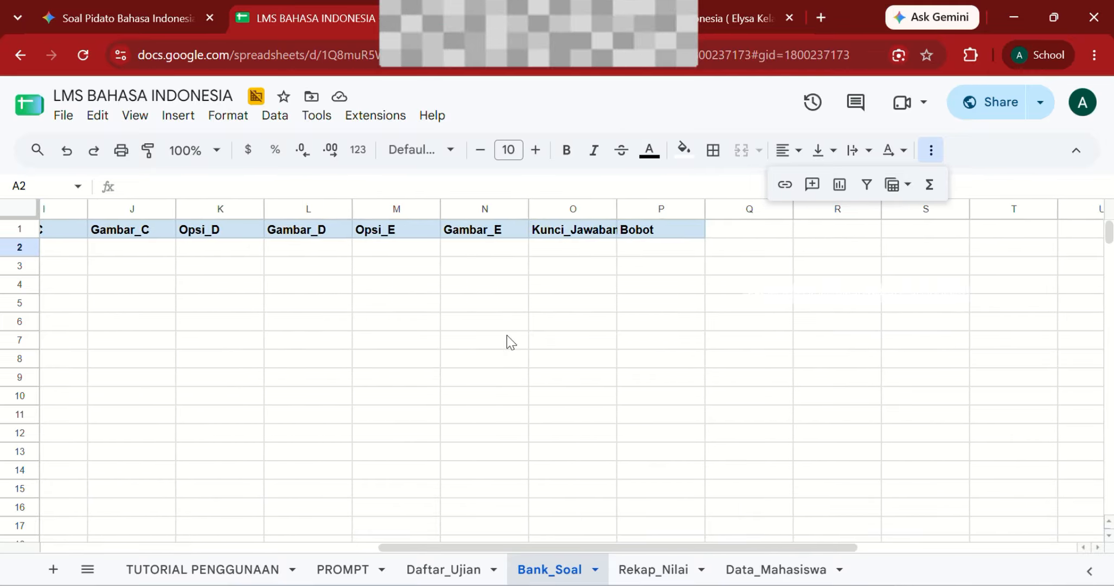
scroll(507, 334, "right", 1)
left_click(459, 249)
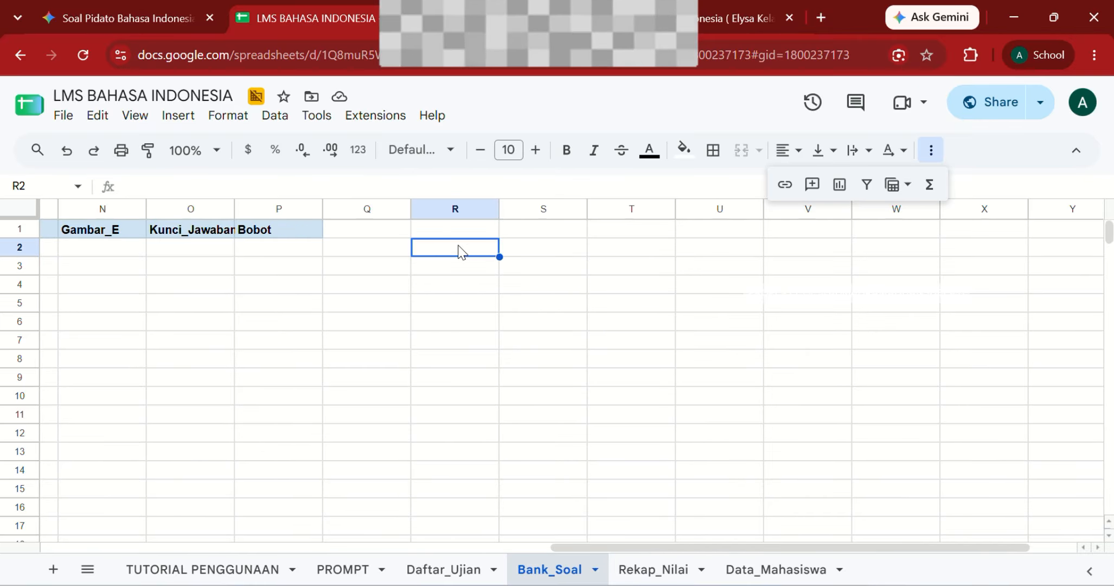
Step: Paste the question table at R2 and clear the duplicate header row R2:AG2
key("ctrl+v")
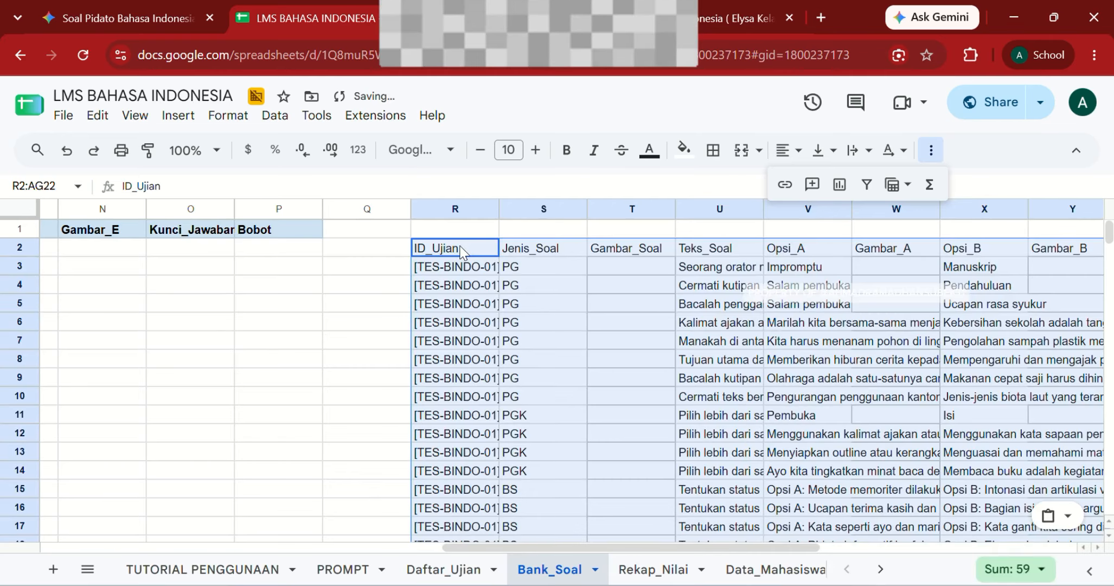
left_click(648, 342)
left_click(449, 248)
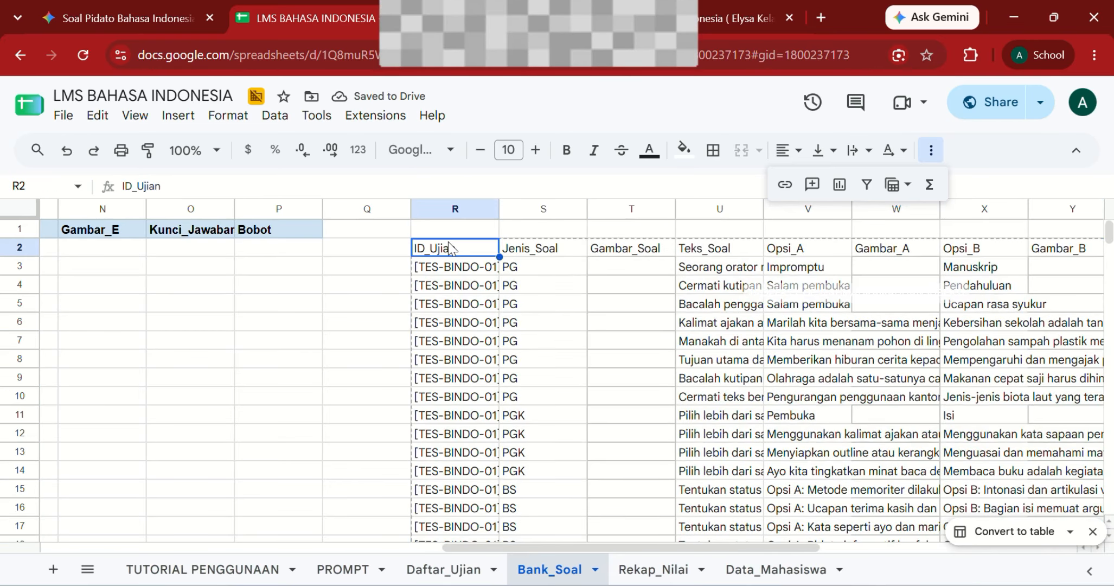
key("ctrl+shift+Right")
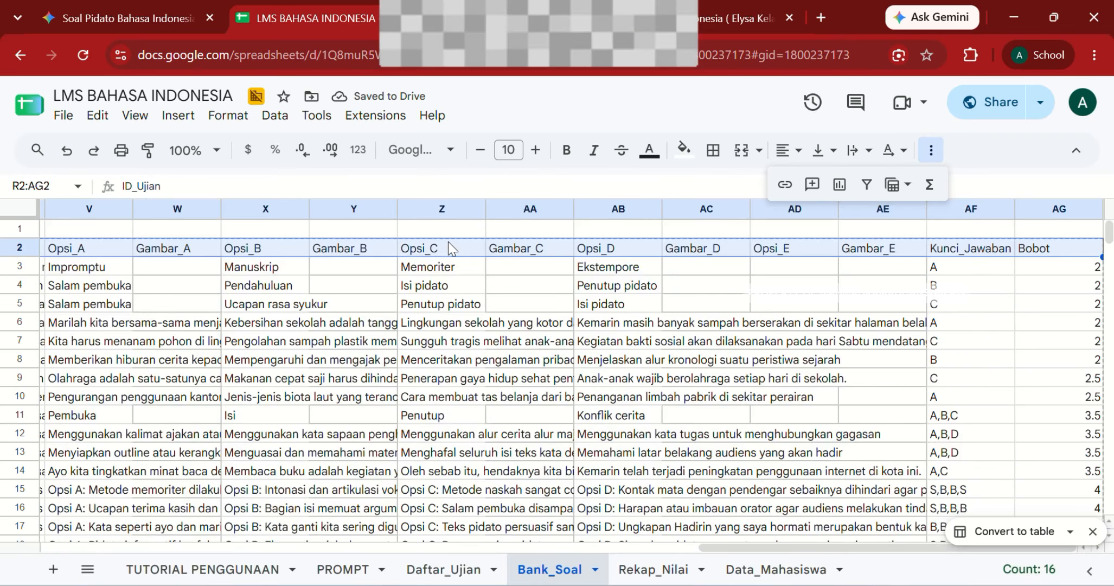
key("Delete")
key("ctrl+Left")
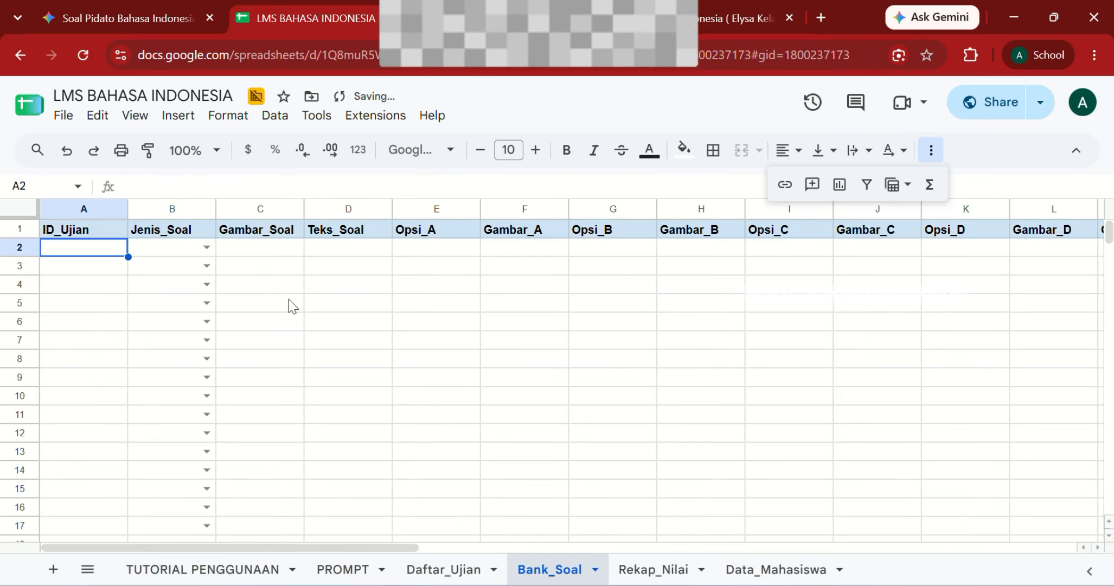
key("ctrl+Right")
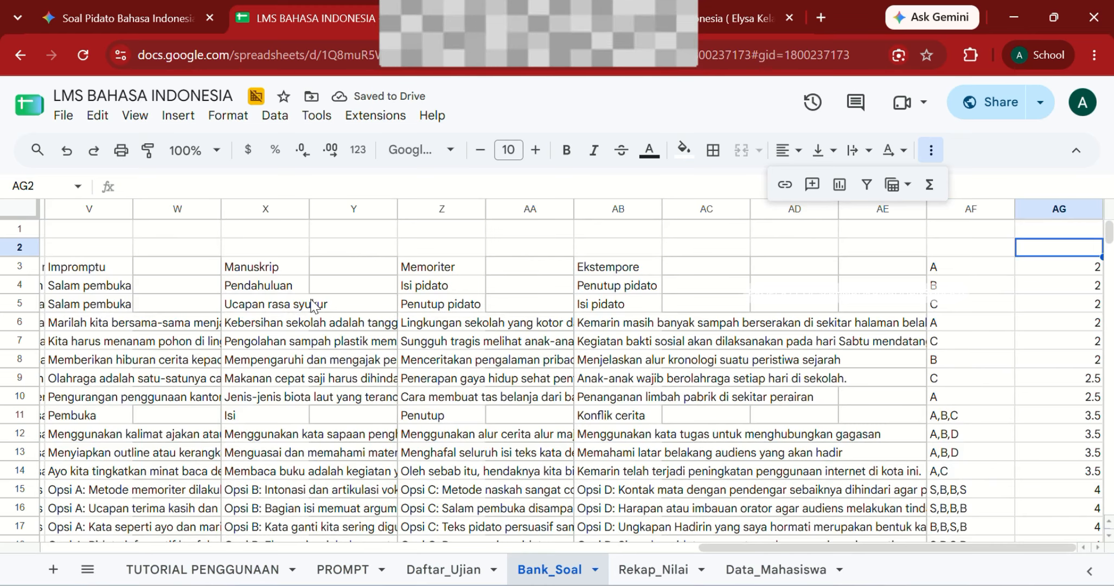
scroll(398, 300, "left", 10)
Step: Copy the 20 pasted question rows R3:AG22
left_click(480, 269)
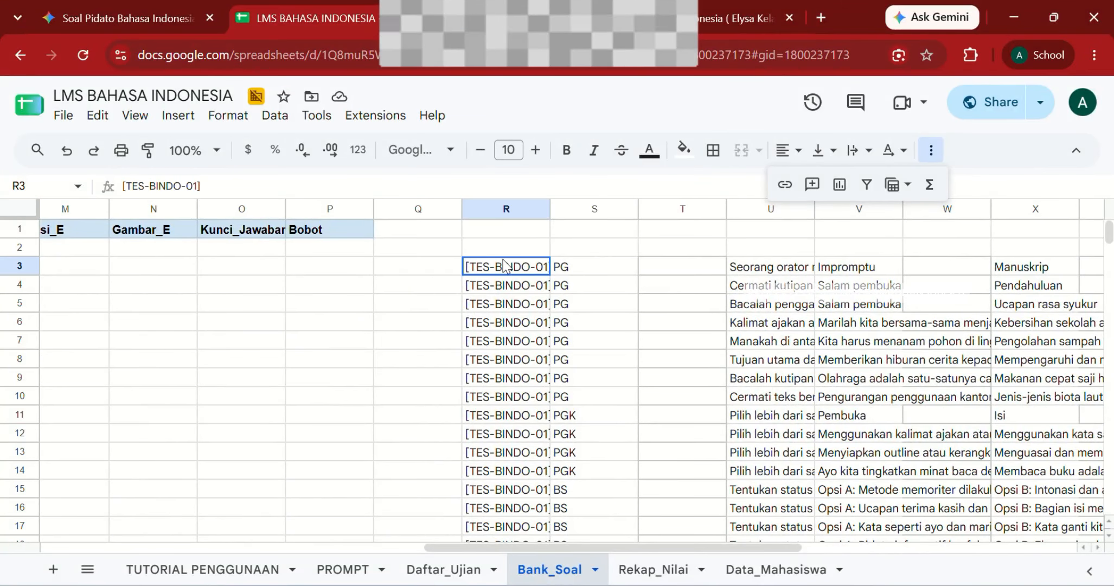
key("ctrl+shift+Down")
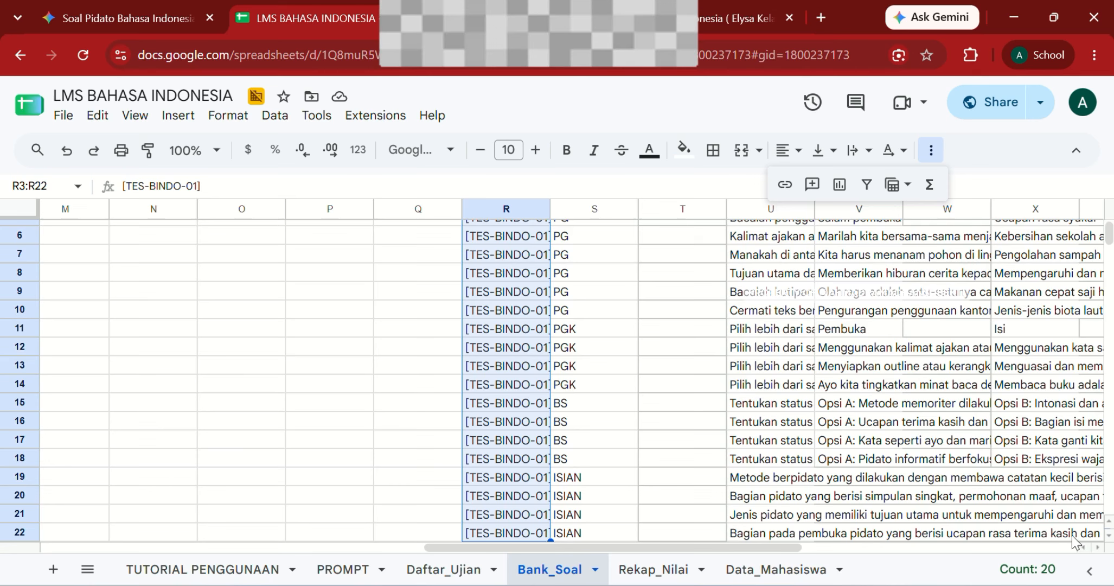
key("shift+Right")
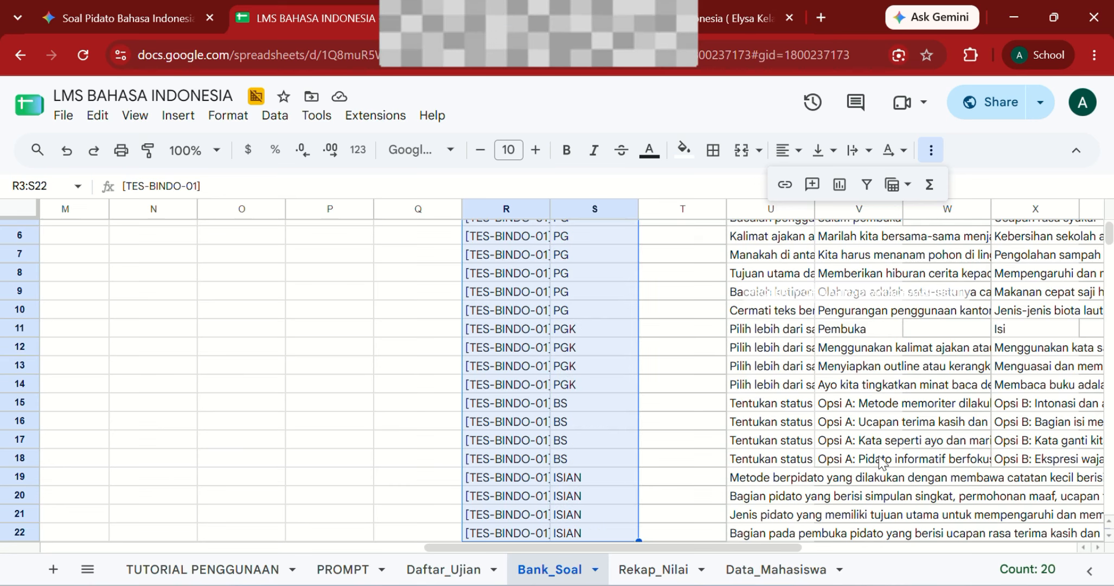
key("ctrl+shift+Right")
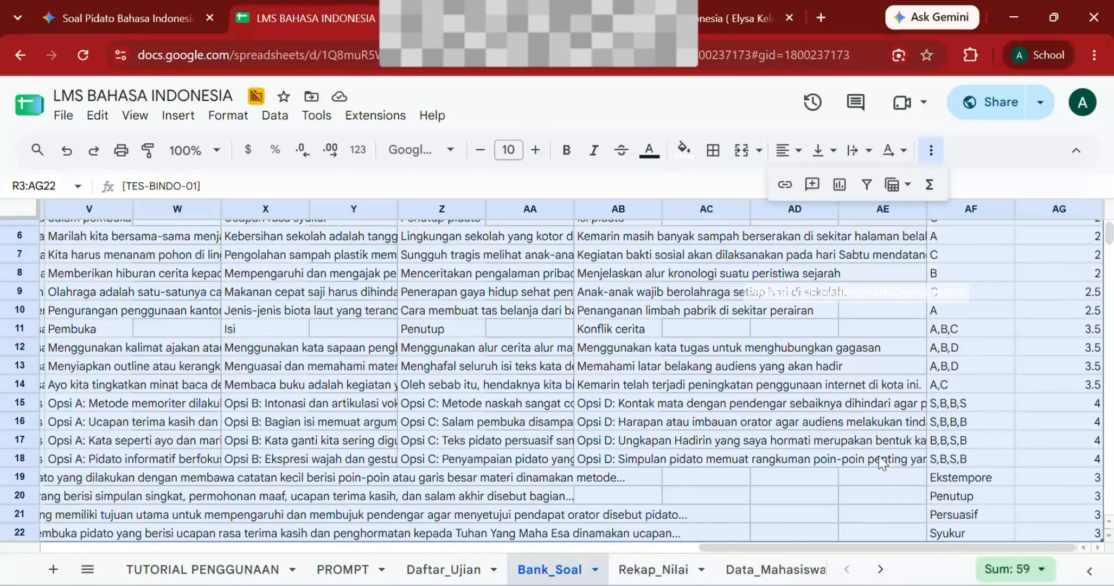
scroll(879, 458, "up", 4)
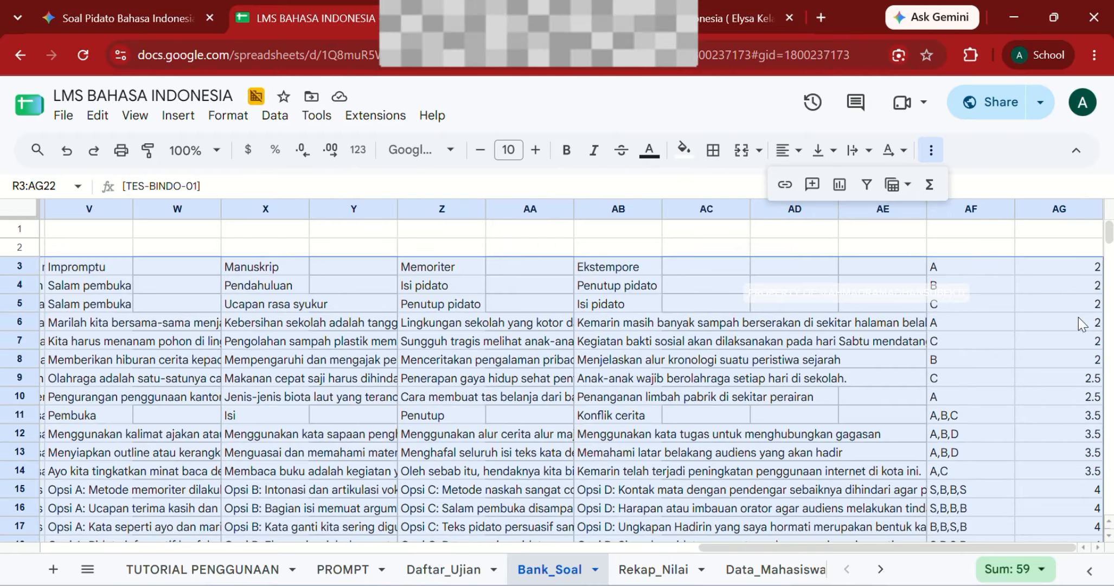
key("ctrl+c")
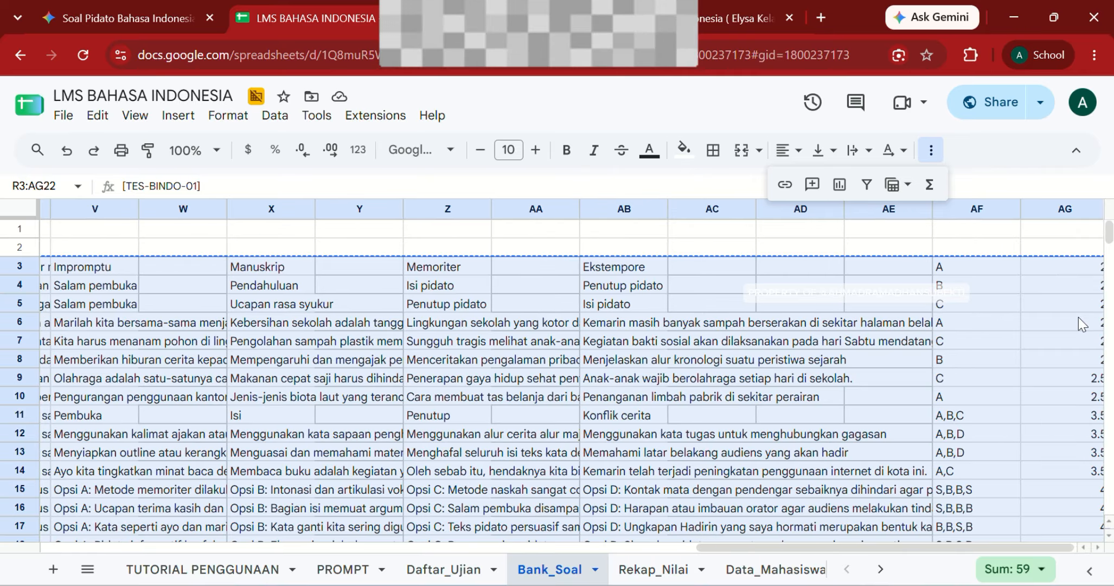
scroll(1078, 317, "left", 10)
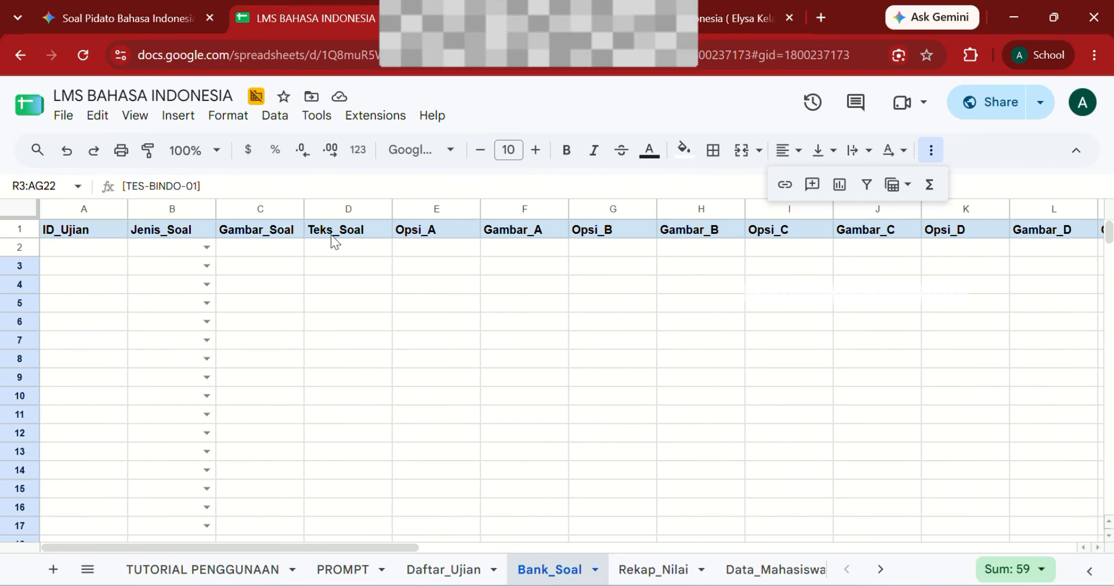
Step: Paste the 20 questions into Bank_Soal starting at cell A2
left_click(113, 247)
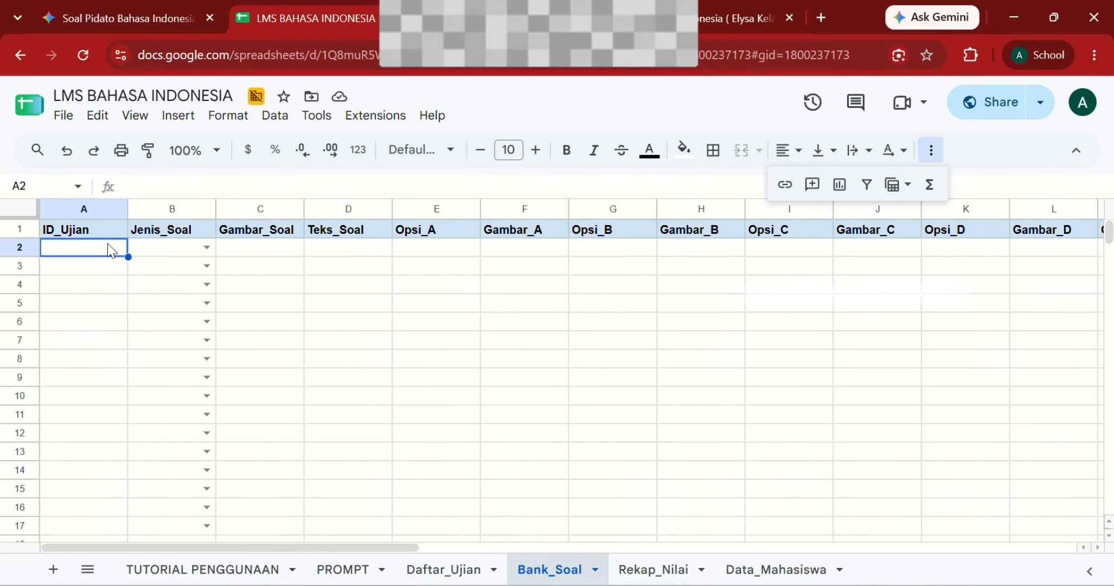
key("ctrl+v")
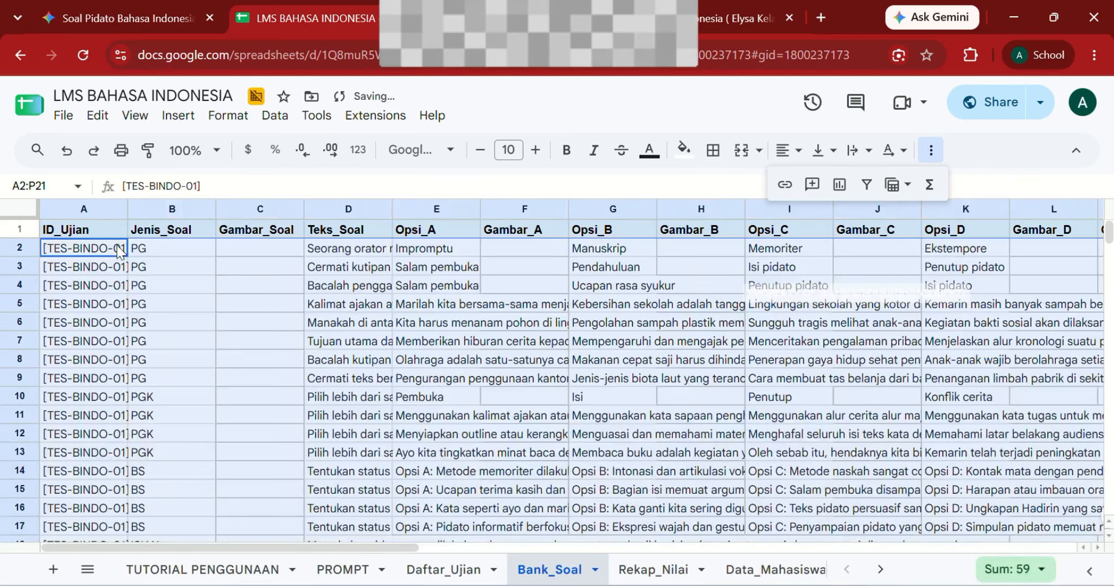
left_click(428, 341)
Step: Check the PG and PGK question types, then copy exam ID [TES-BINDO-01] from A4
scroll(287, 317, "down", 5)
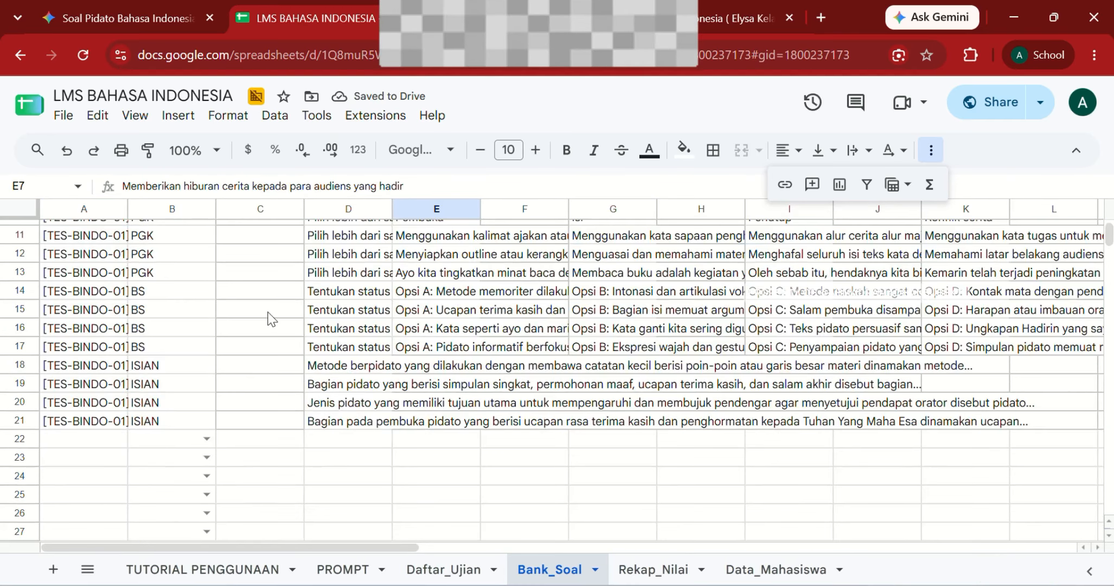
left_click(162, 315)
scroll(162, 315, "up", 5)
left_click(160, 266)
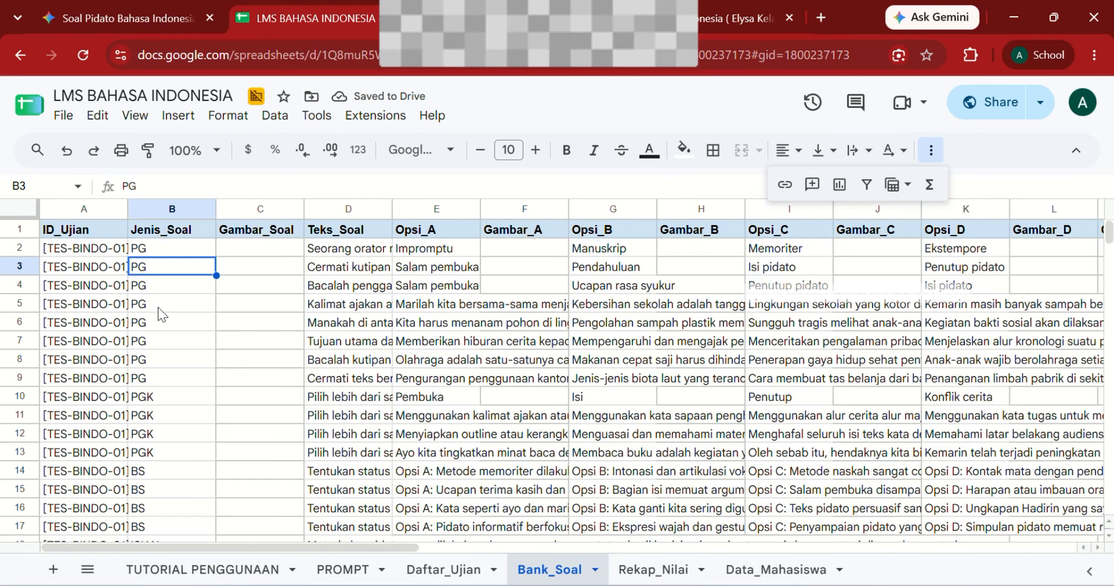
left_click(170, 380)
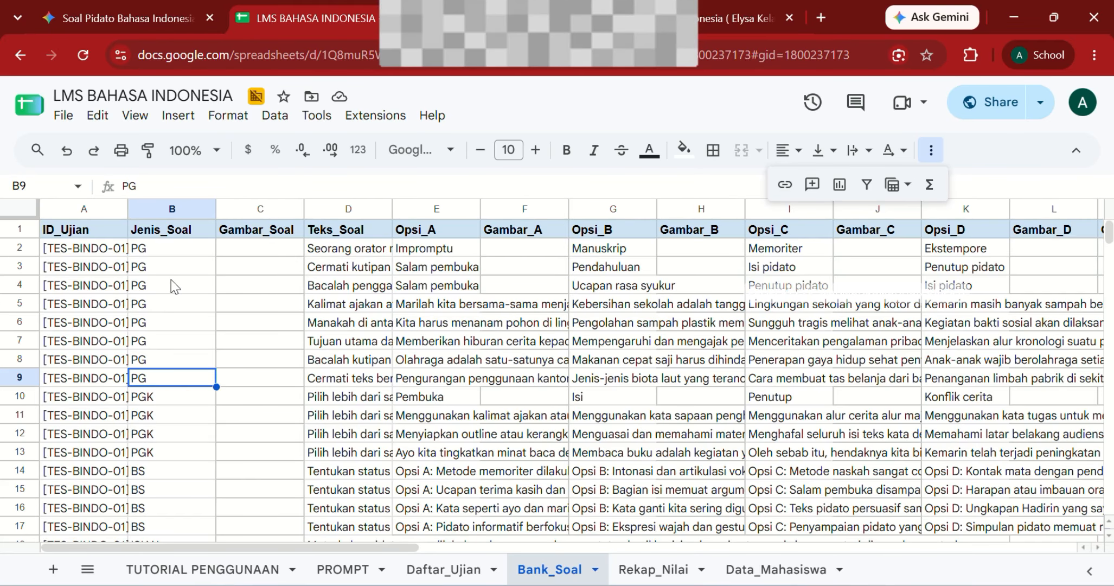
left_click(164, 414)
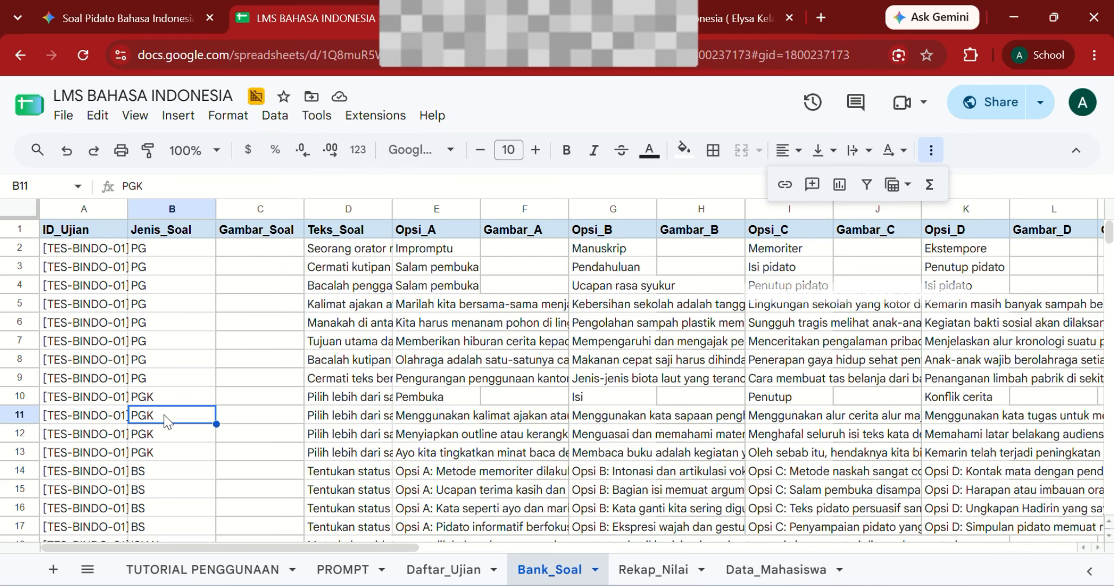
left_click(98, 283)
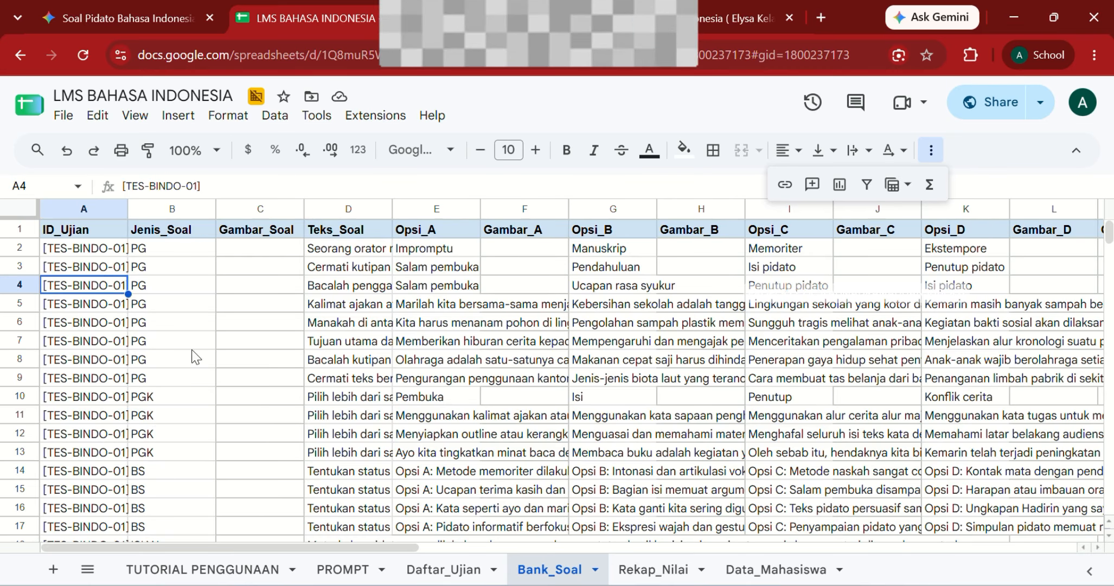
key("ctrl+c")
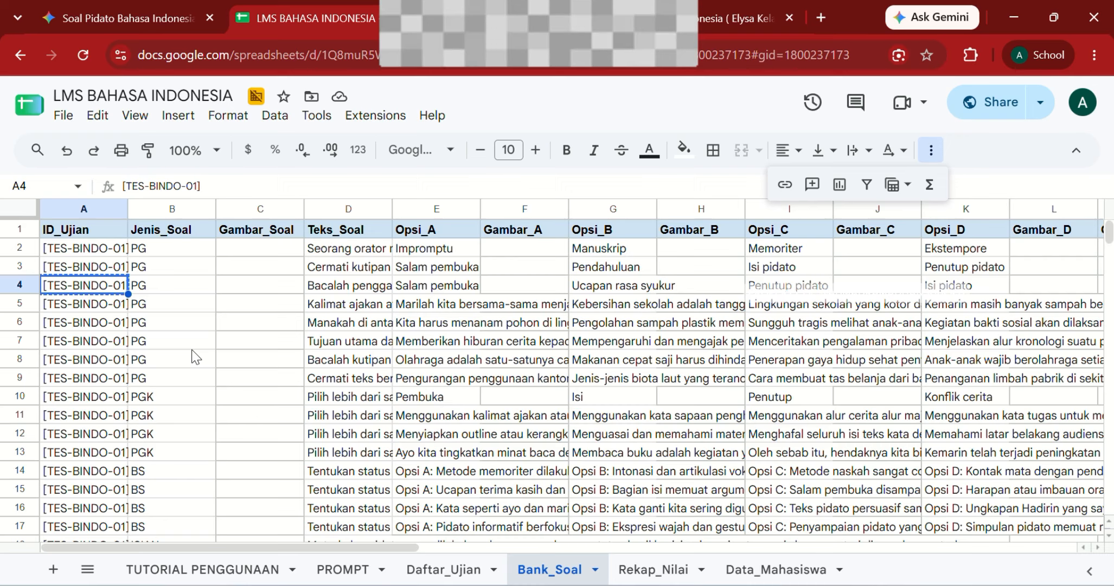
Step: Paste exam ID [TES-BINDO-01] into Daftar_Ujian cell A2, comparing against Bank_Soal
left_click(448, 569)
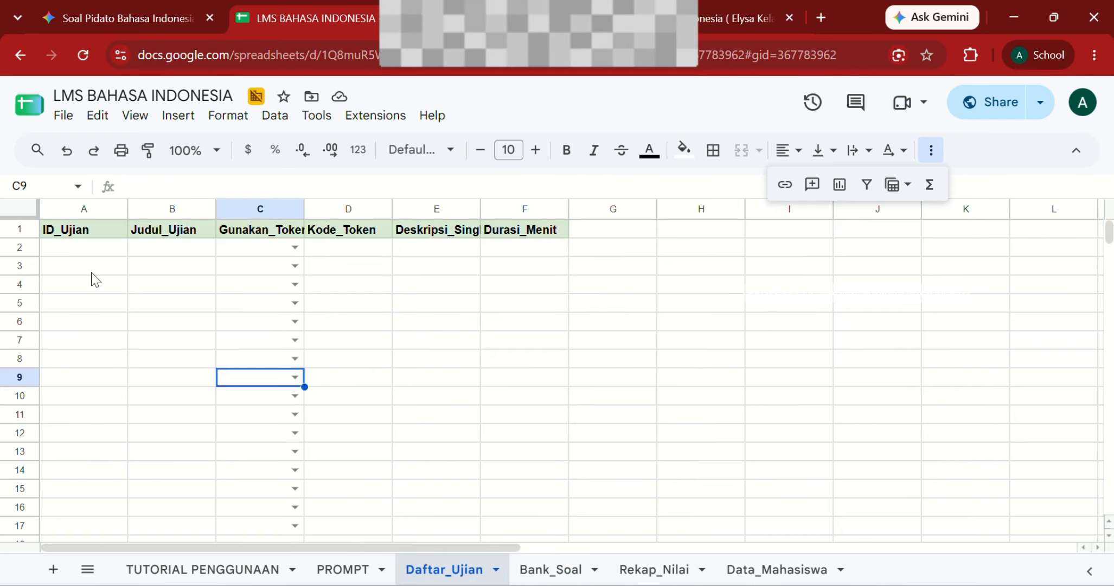
left_click(68, 251)
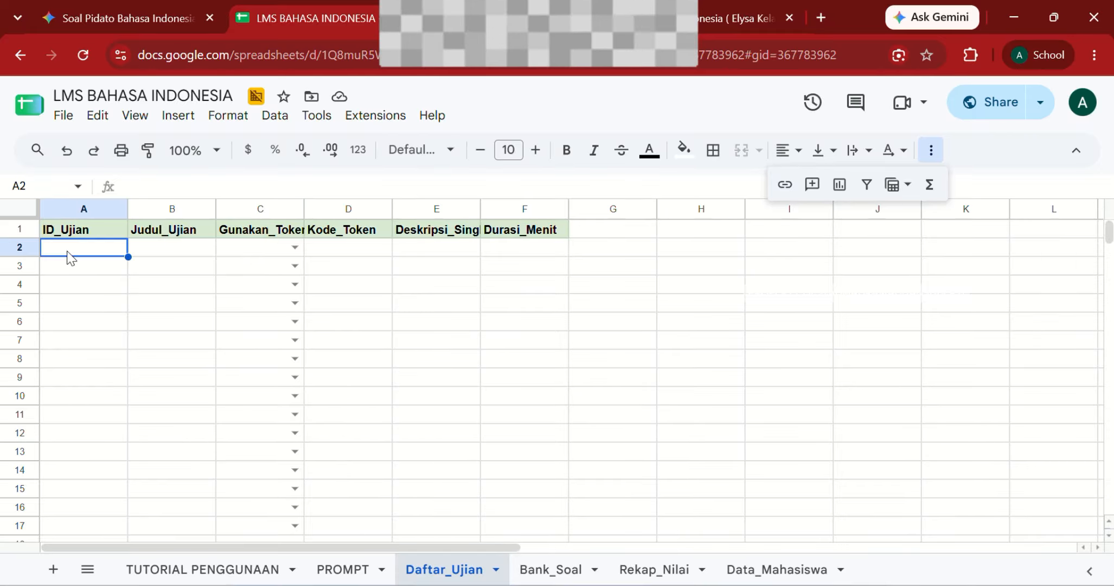
key("ctrl+v")
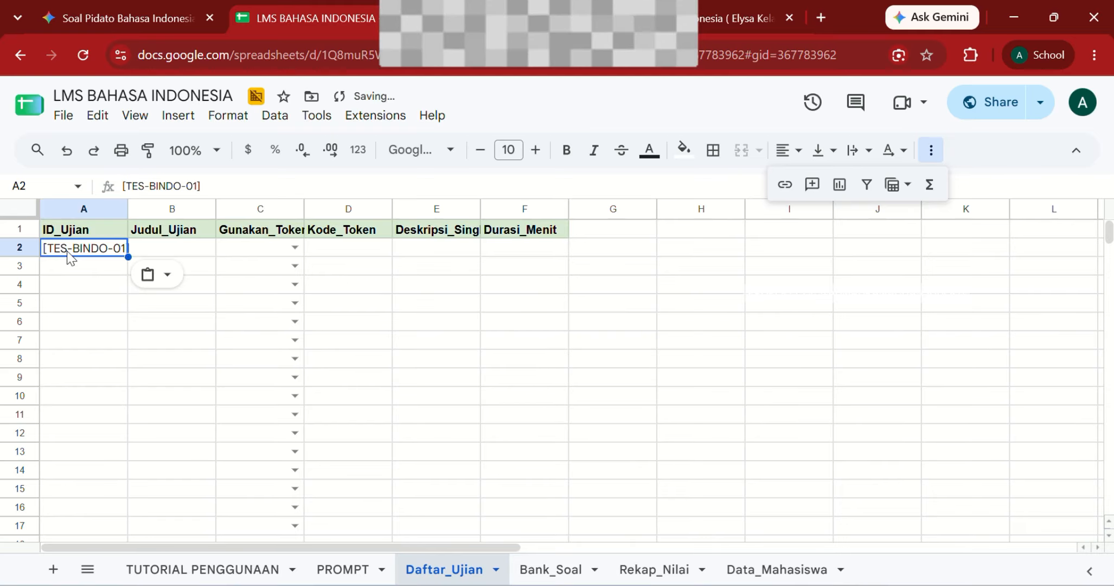
left_click(548, 564)
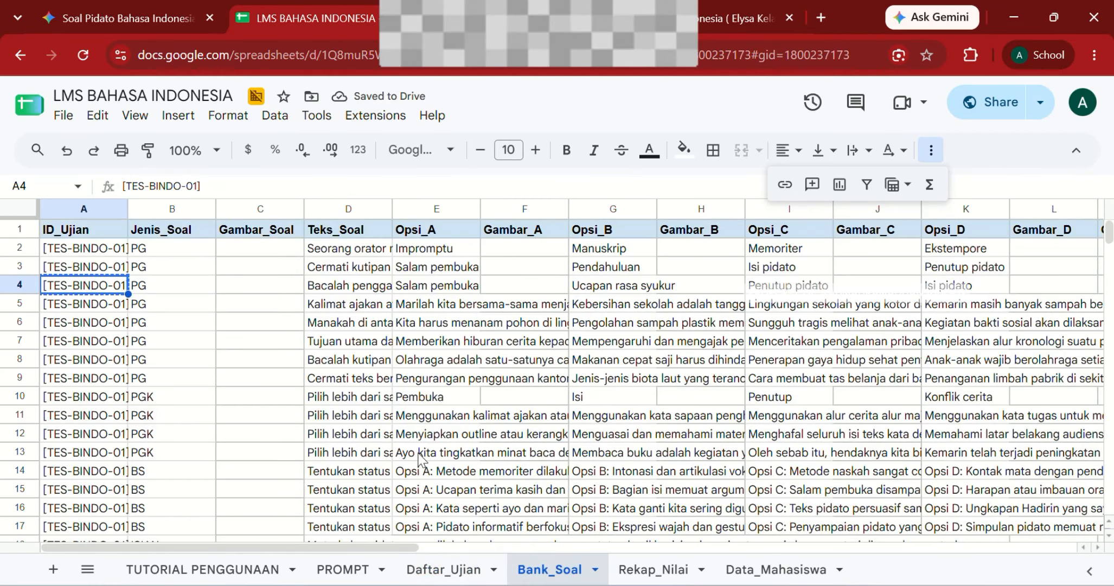
left_click(443, 569)
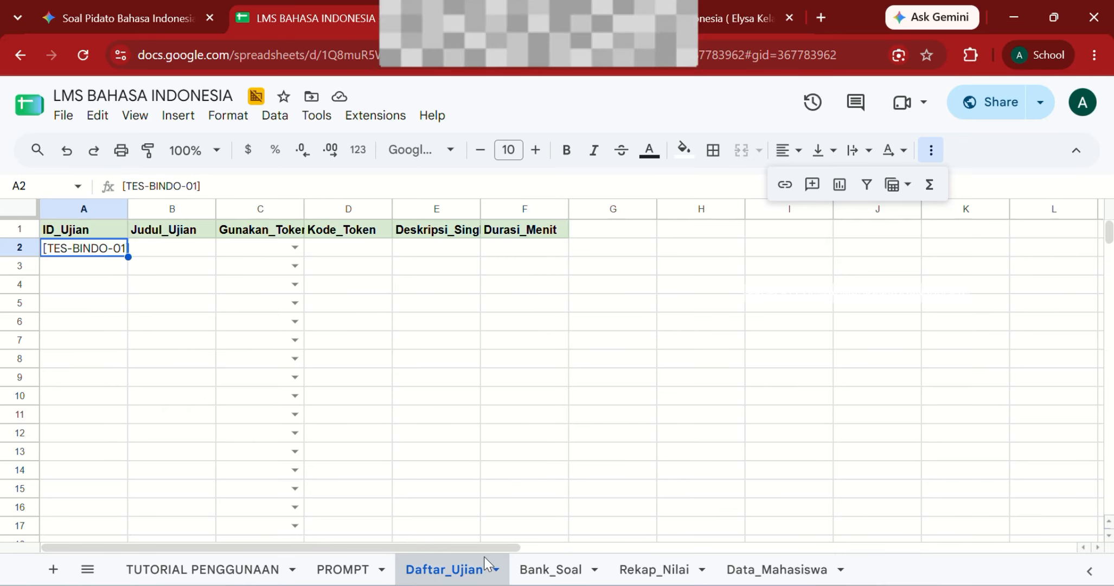
left_click(550, 569)
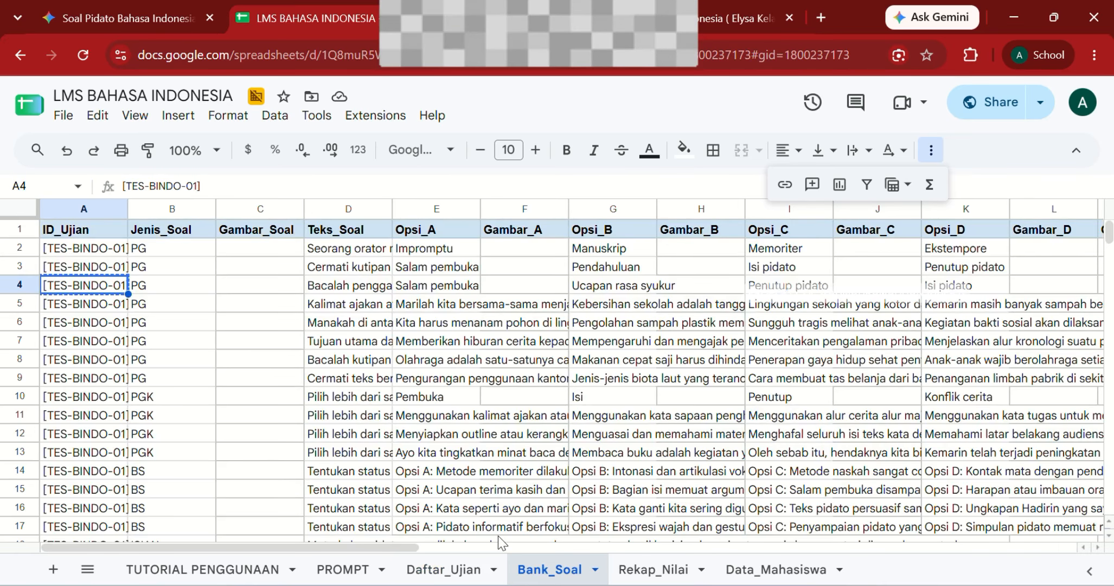
left_click(460, 569)
Step: Set the exam title to 'TES 1 BINDO' and Gunakan_Token to TRUE
left_click(172, 247)
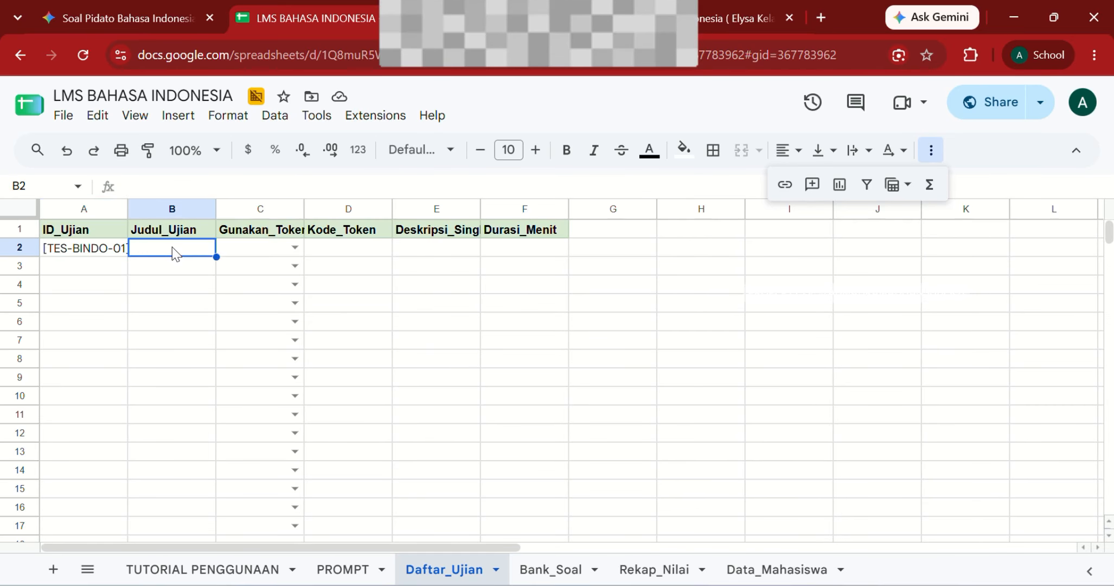
type("TES ")
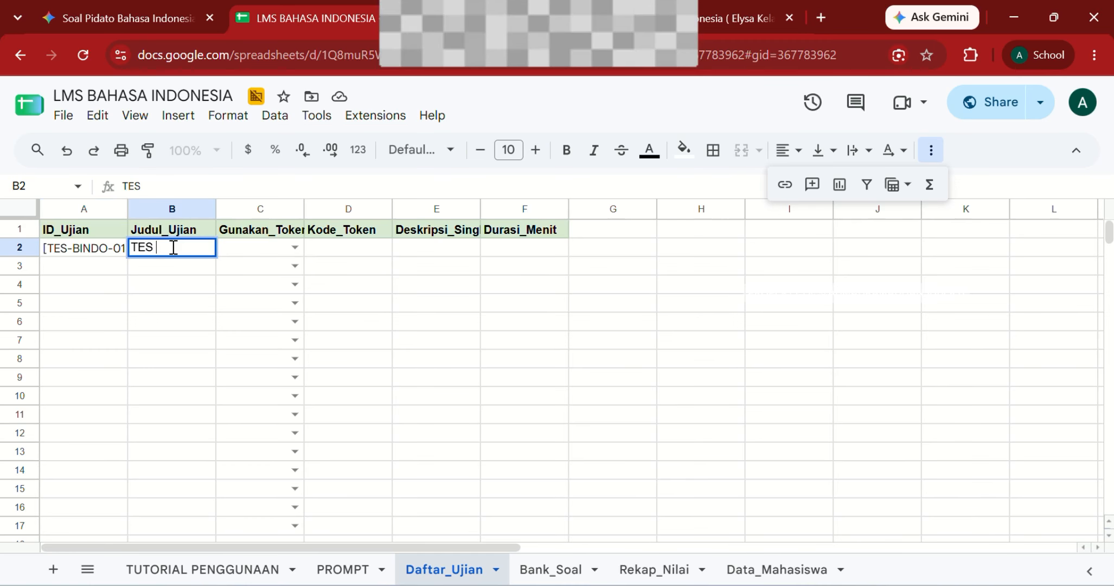
type("1 BINDO")
key("Tab")
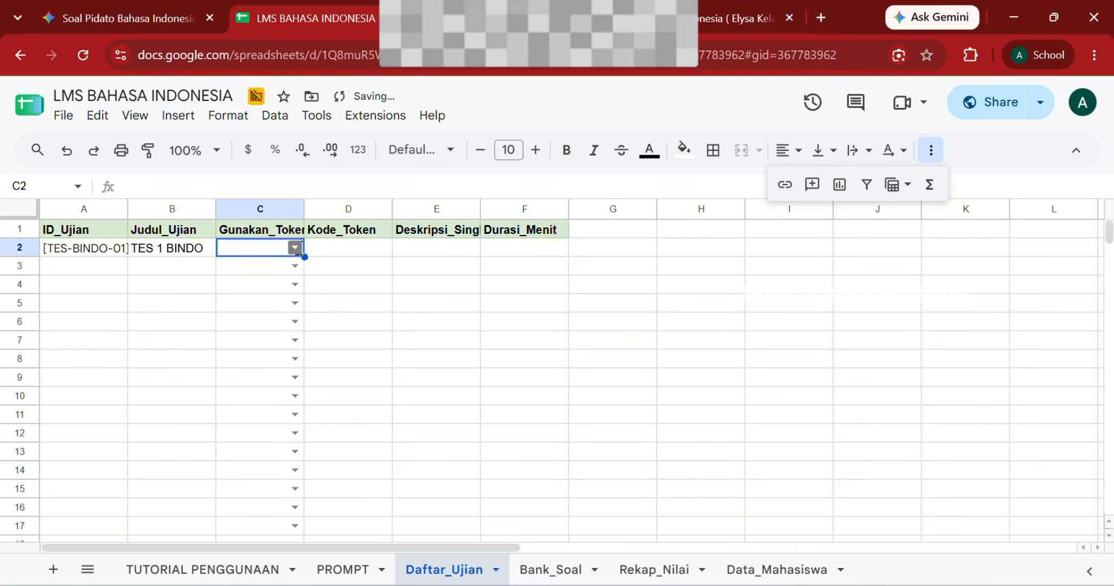
left_click(295, 248)
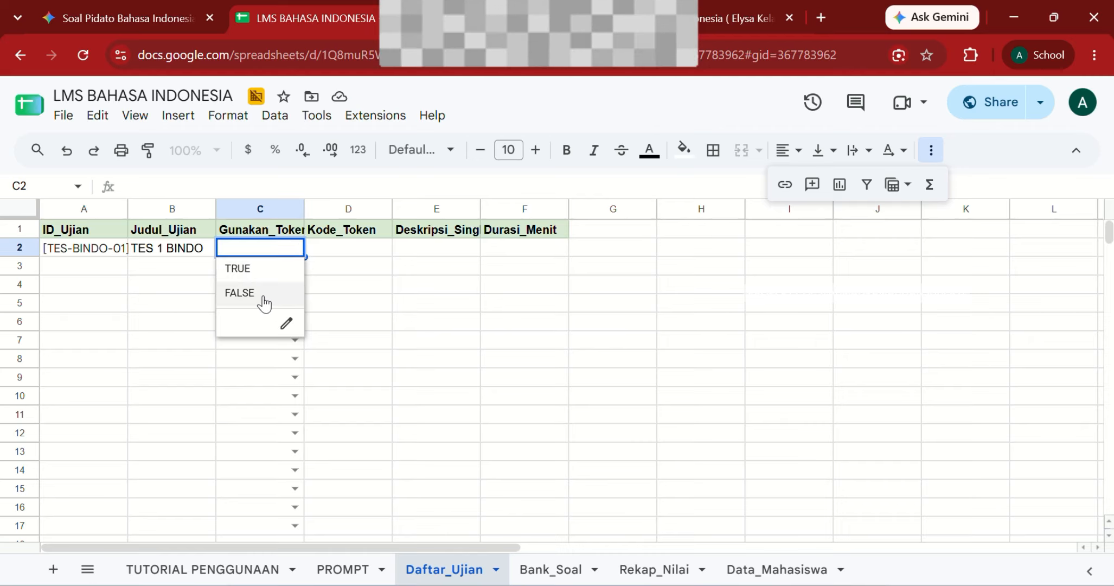
left_click(257, 266)
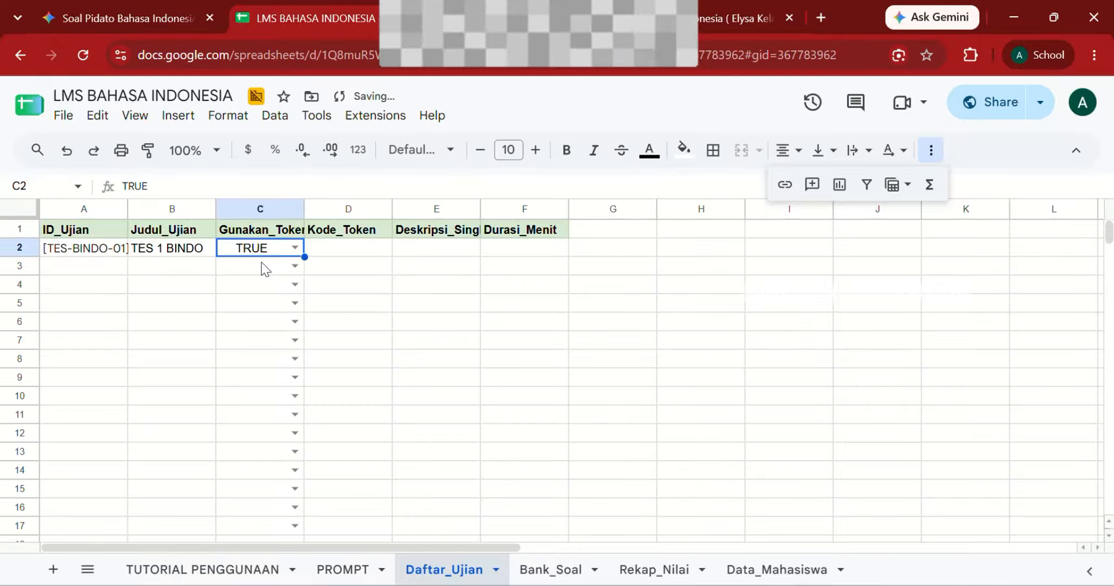
left_click(361, 258)
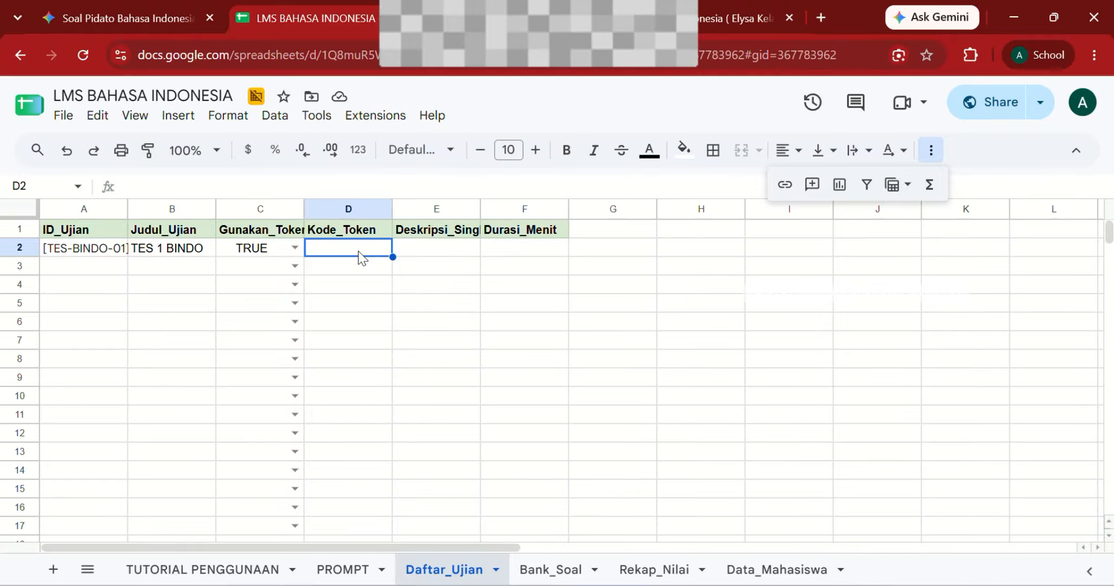
Step: Enter the description 'Silahkan jujur!' and a 40-minute duration
left_click(415, 247)
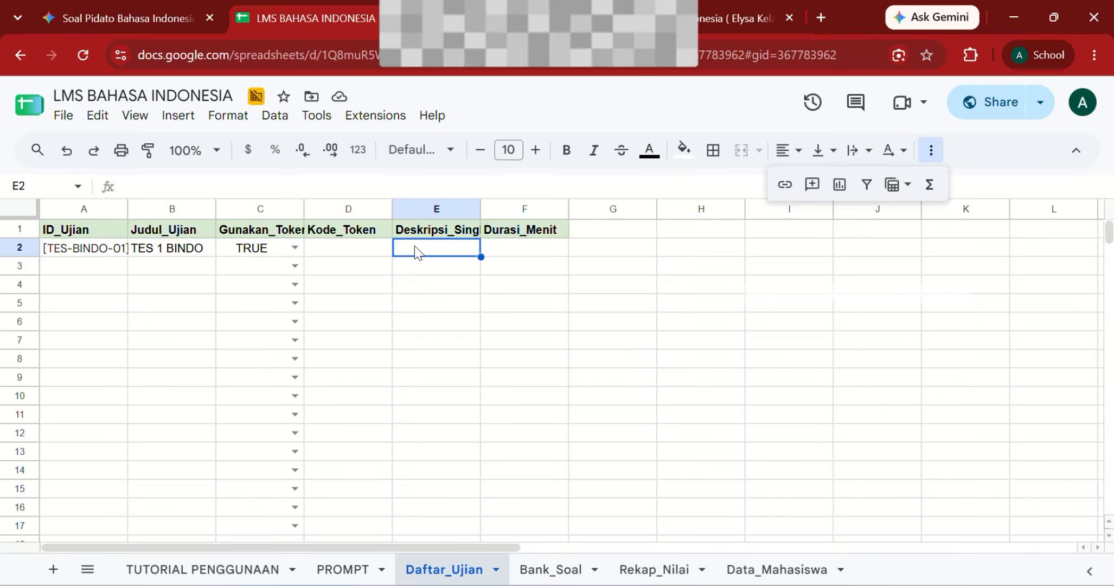
type("S")
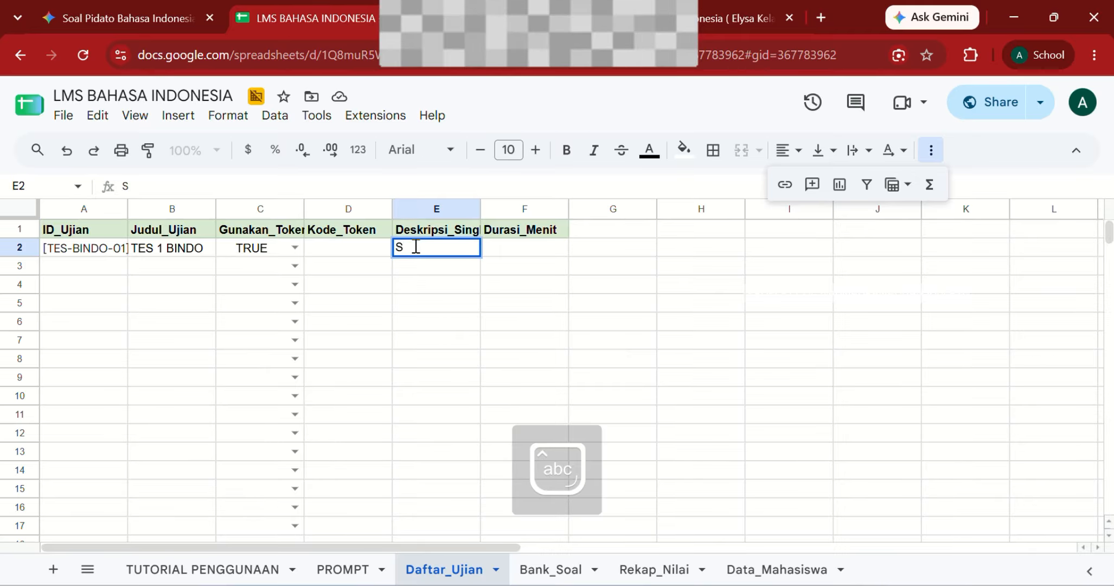
type("ilahkan jujur")
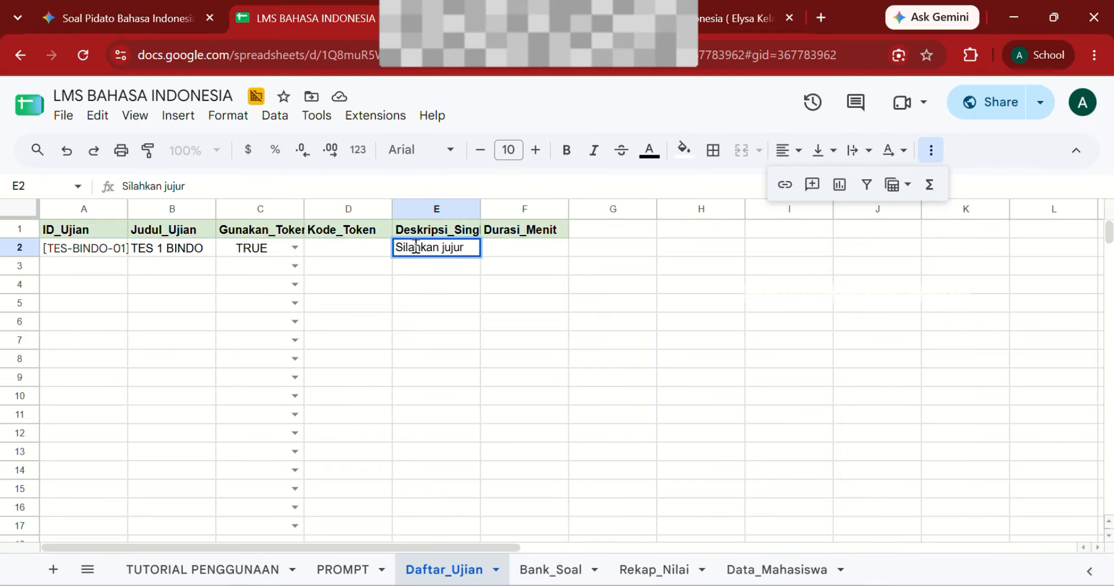
type("!")
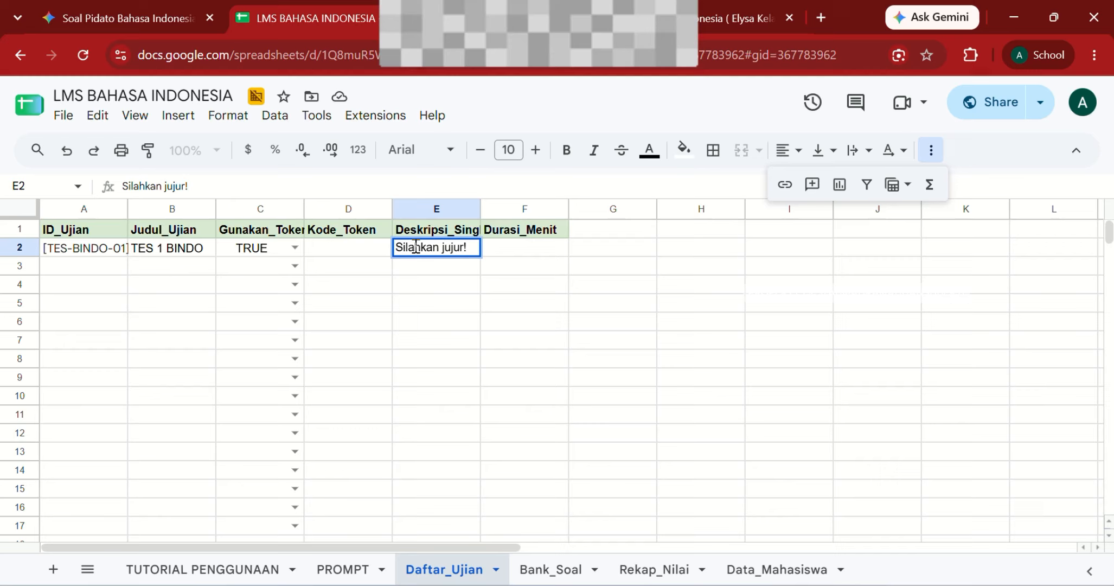
left_click(503, 252)
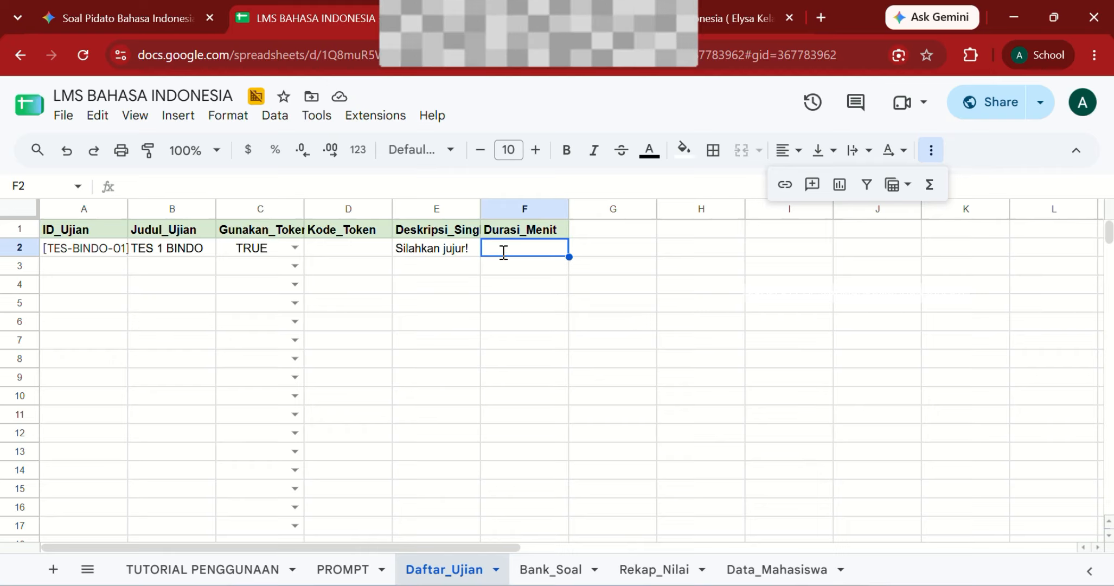
type("40")
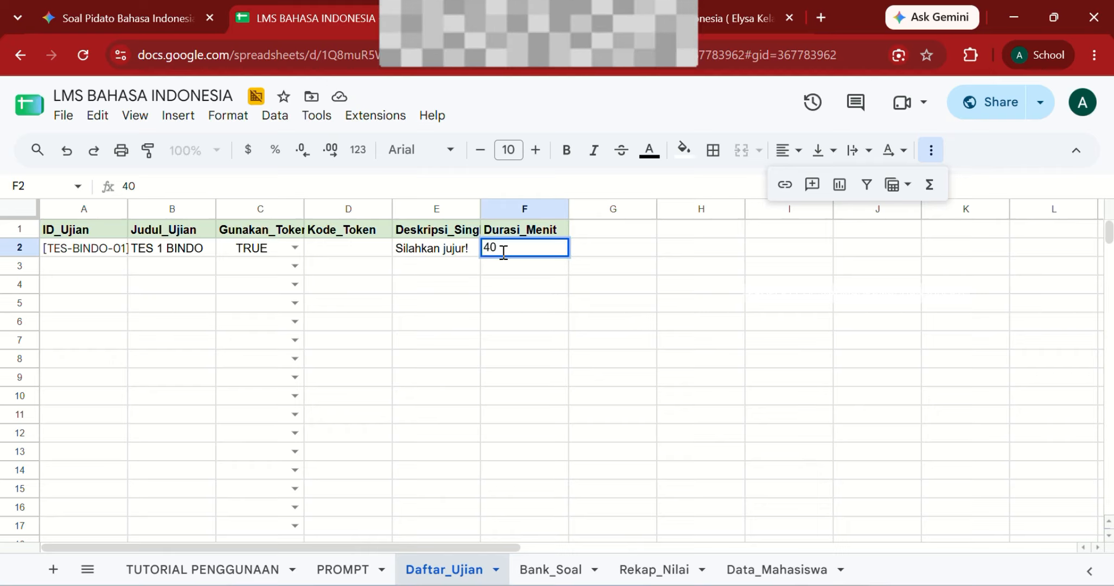
key("Return")
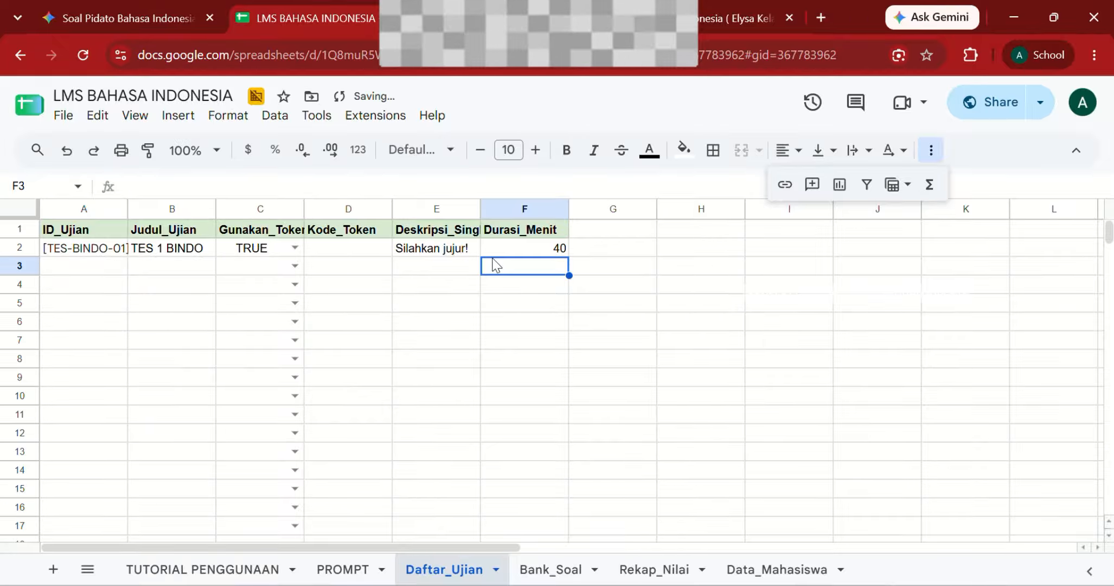
key("Down")
key("Left")
key("Left")
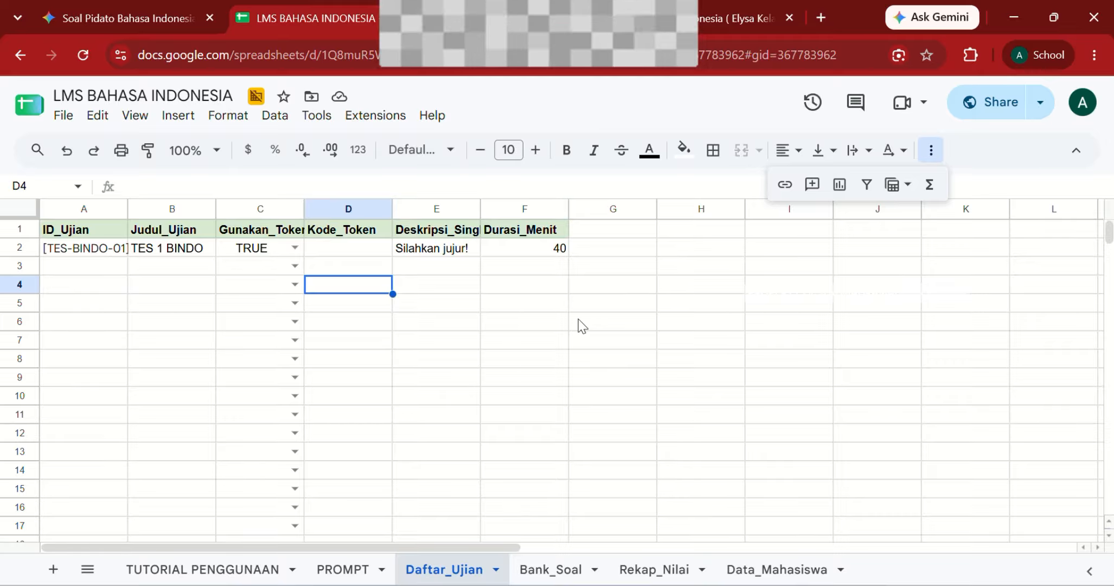
Step: Log into Portal Dosen/Guru with the teacher PIN, copy the exam URL, and show TES 1 BINDO's live token
left_click(706, 23)
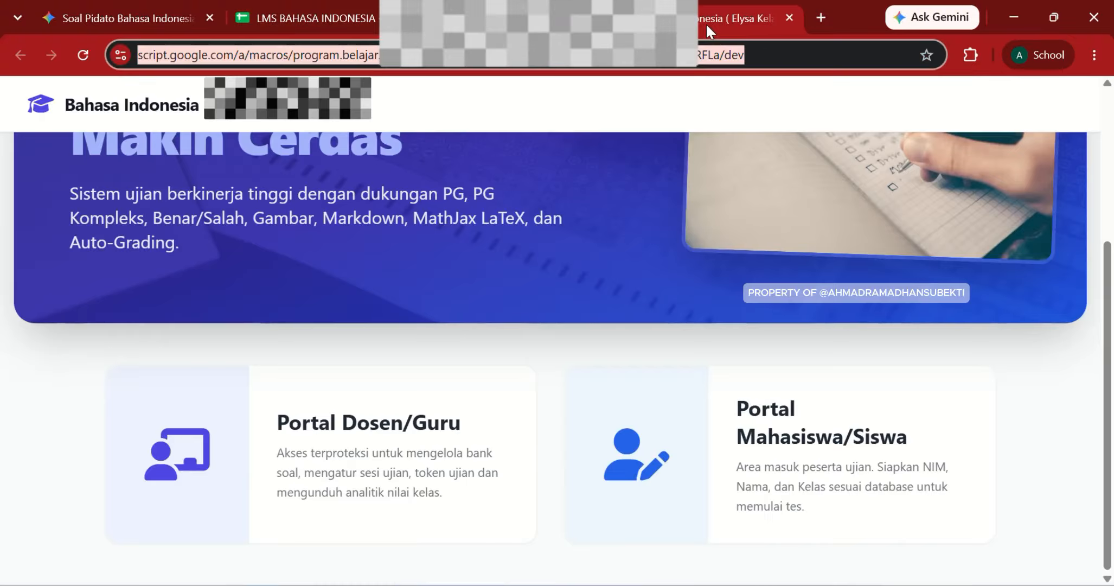
scroll(505, 442, "up", 5)
scroll(504, 442, "down", 3)
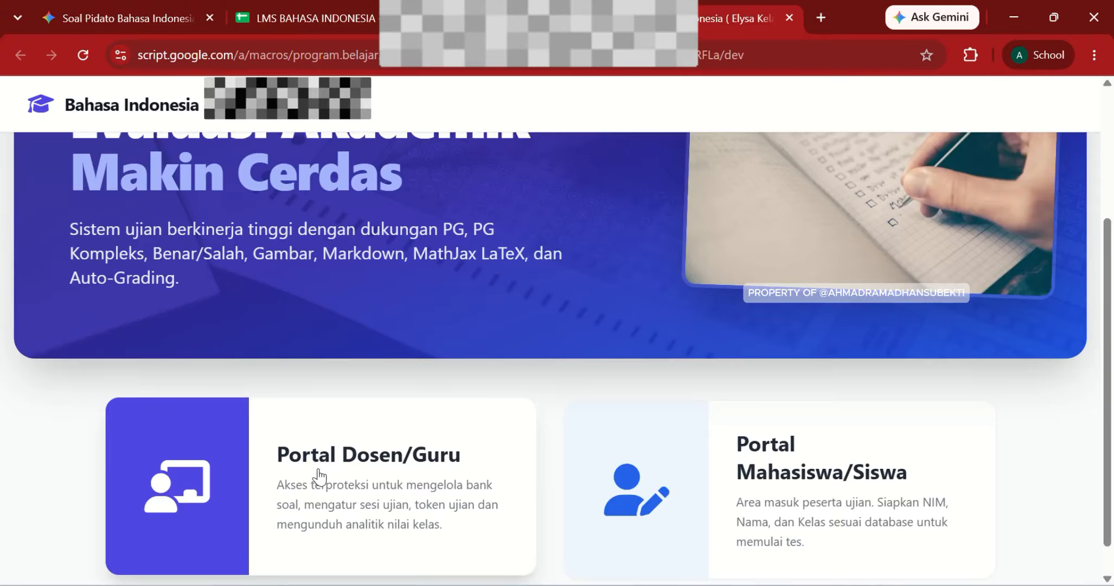
left_click(319, 468)
type("1234")
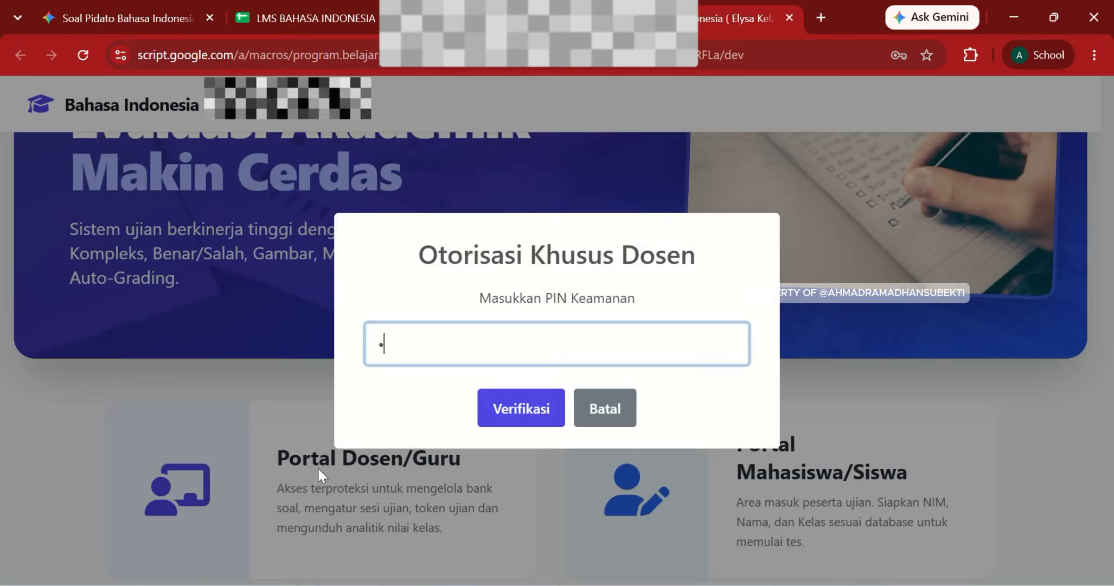
type("56")
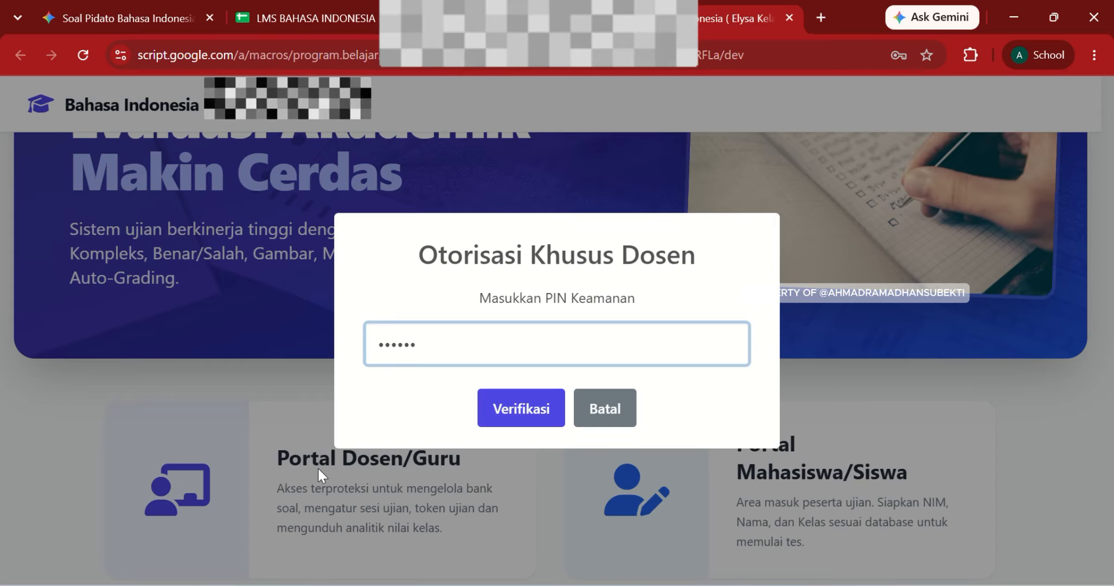
left_click(534, 410)
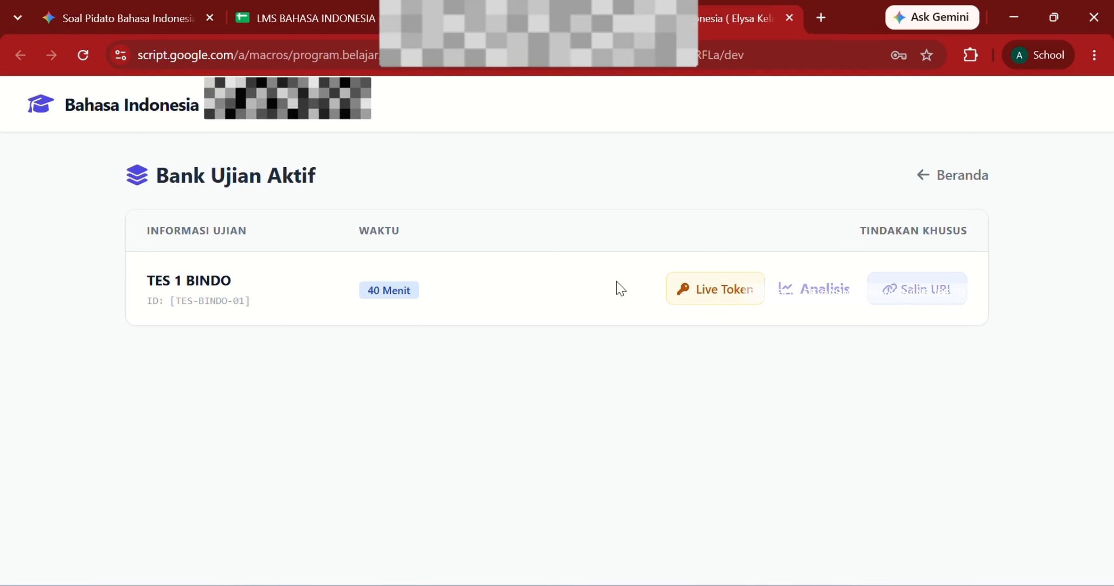
left_click(937, 296)
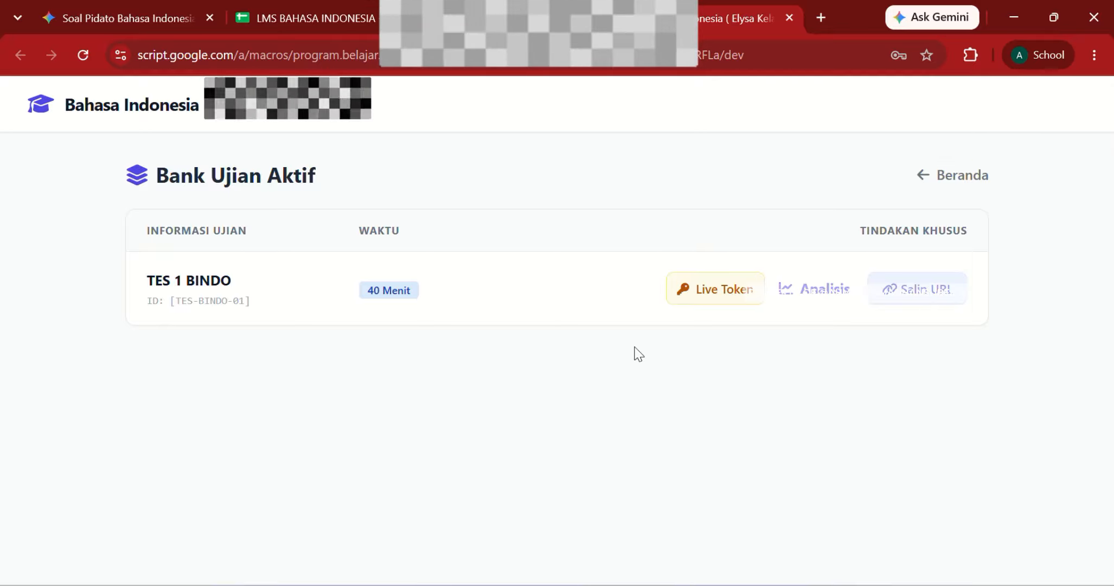
left_click(719, 297)
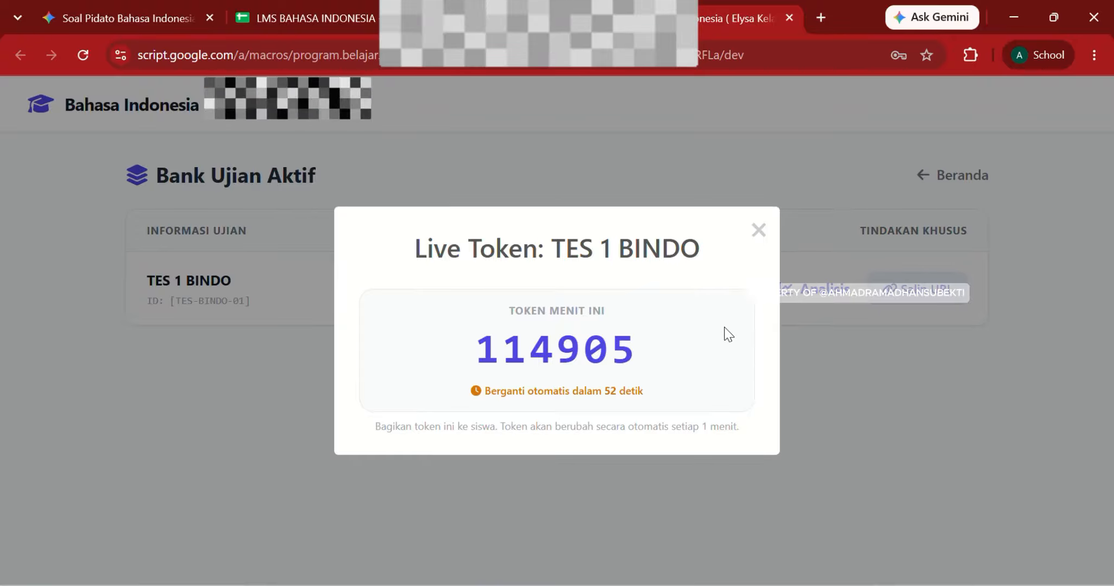
Step: Close the Live Token window and review TES 1 BINDO's score analysis, which shows zero participants
left_click(759, 231)
left_click(810, 300)
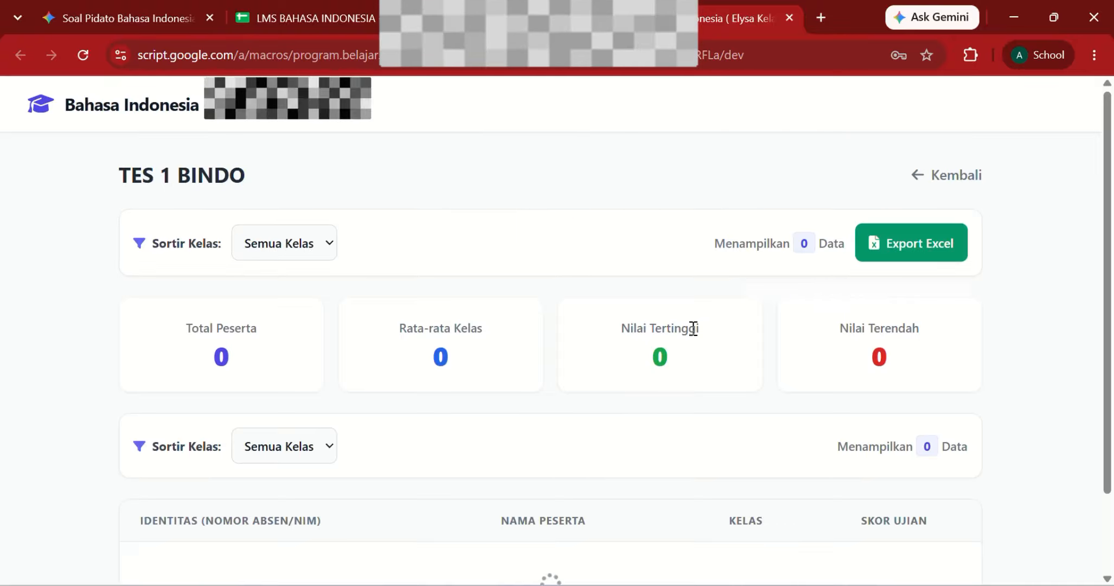
scroll(691, 327, "down", 2)
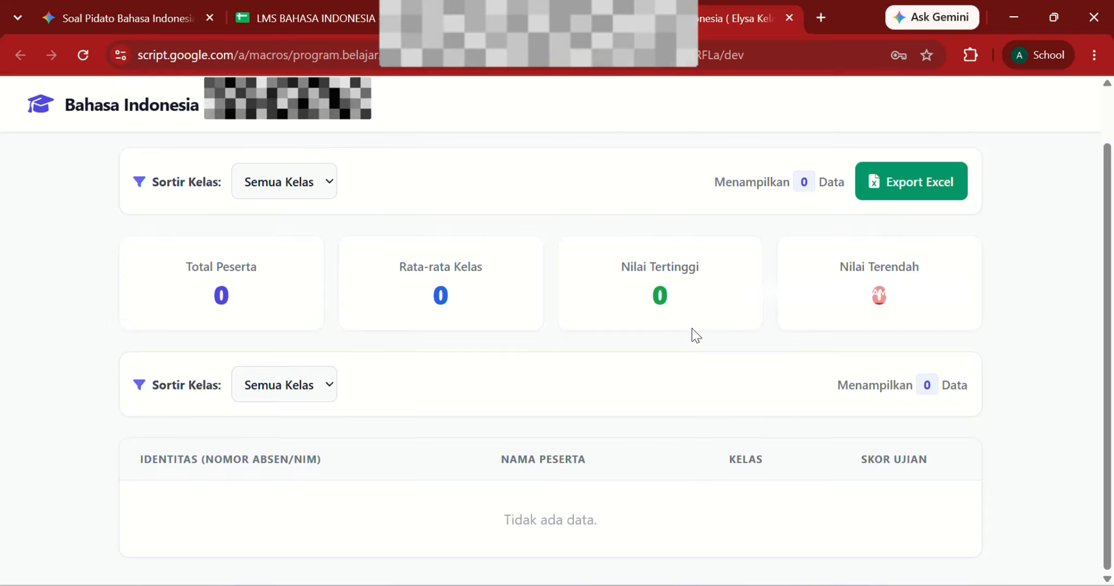
scroll(692, 328, "up", 1)
scroll(692, 328, "up", 1)
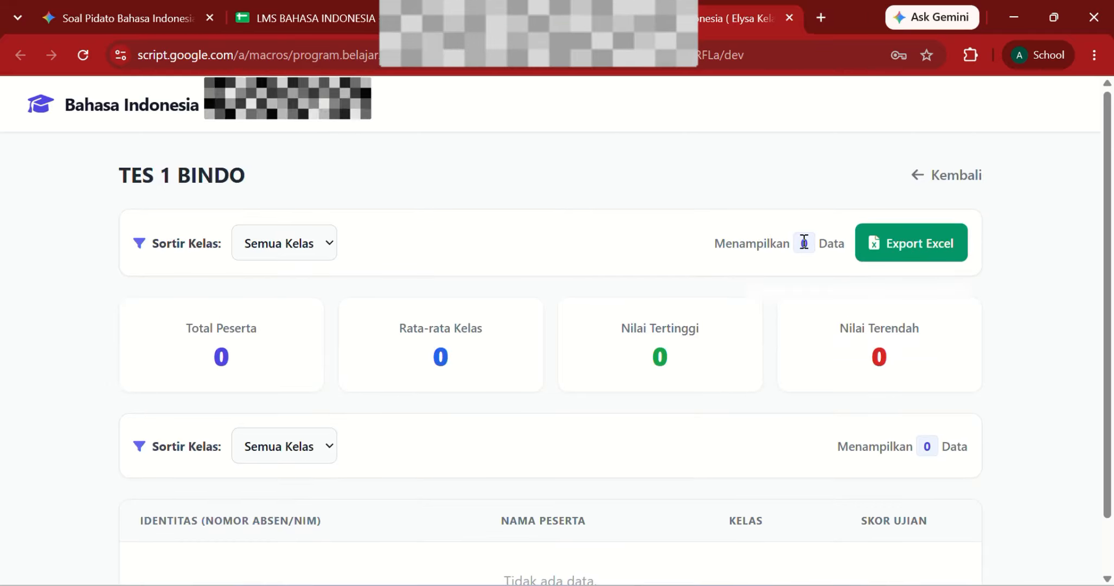
scroll(505, 280, "down", 1)
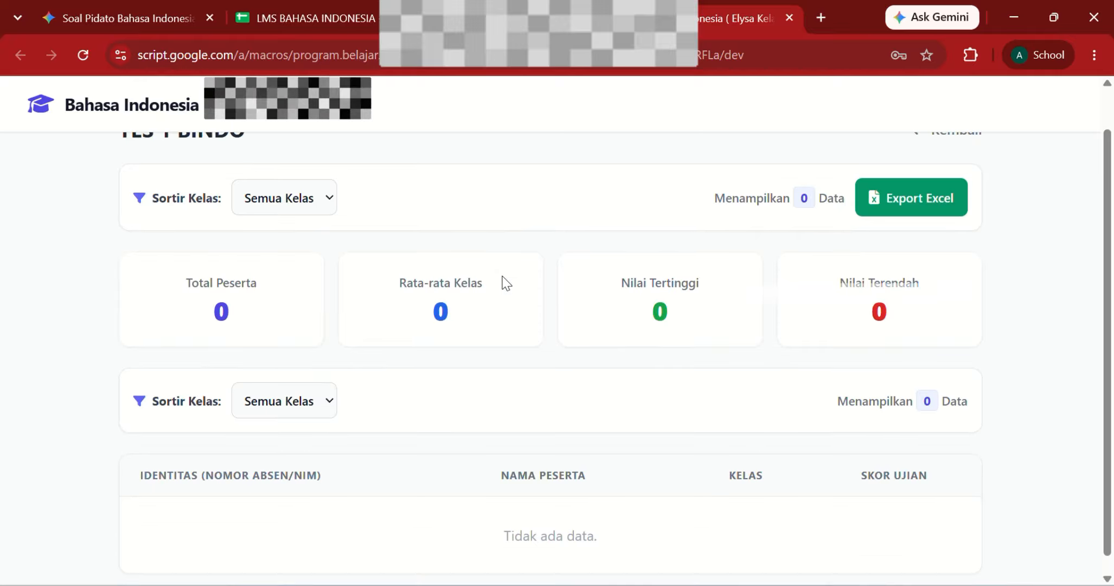
scroll(313, 250, "up", 1)
Step: Check the Sortir Kelas filter without changing it, then return to the LMS BAHASA INDONESIA spreadsheet
left_click(313, 250)
left_click(311, 251)
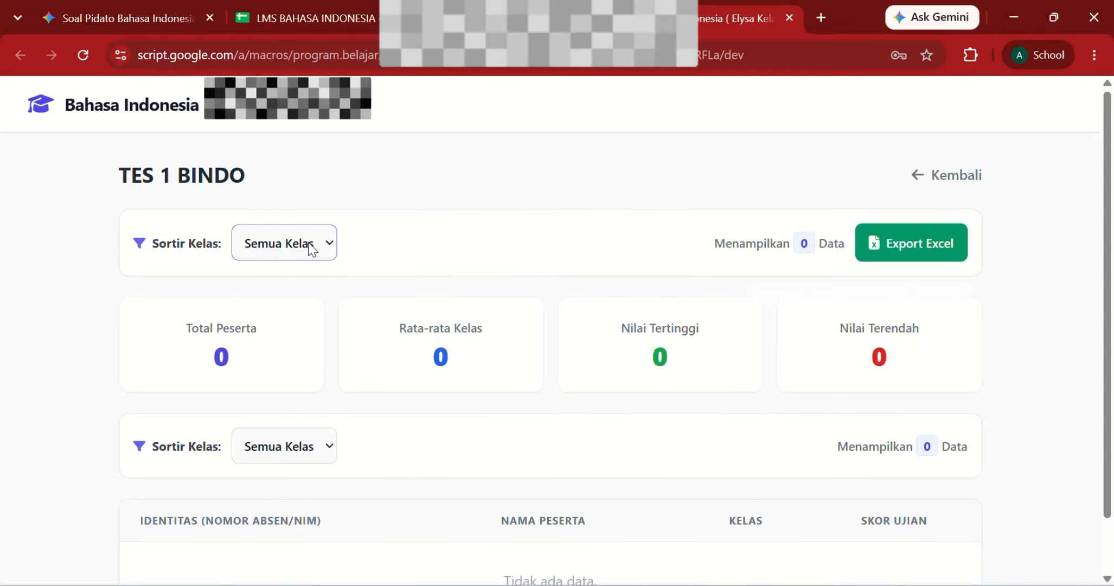
scroll(761, 463, "down", 1)
scroll(761, 463, "down", 1)
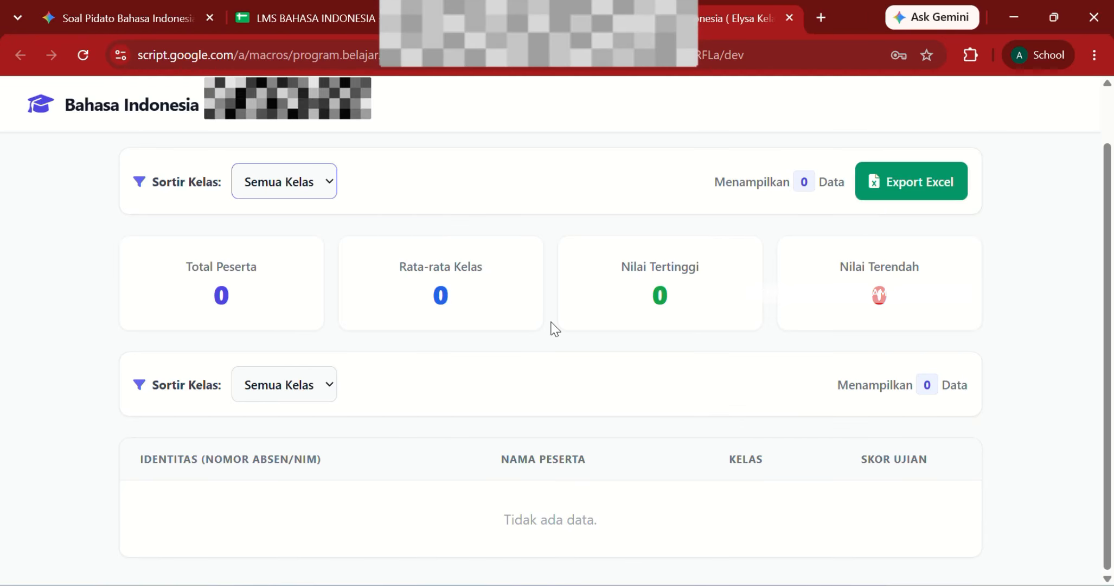
left_click(322, 25)
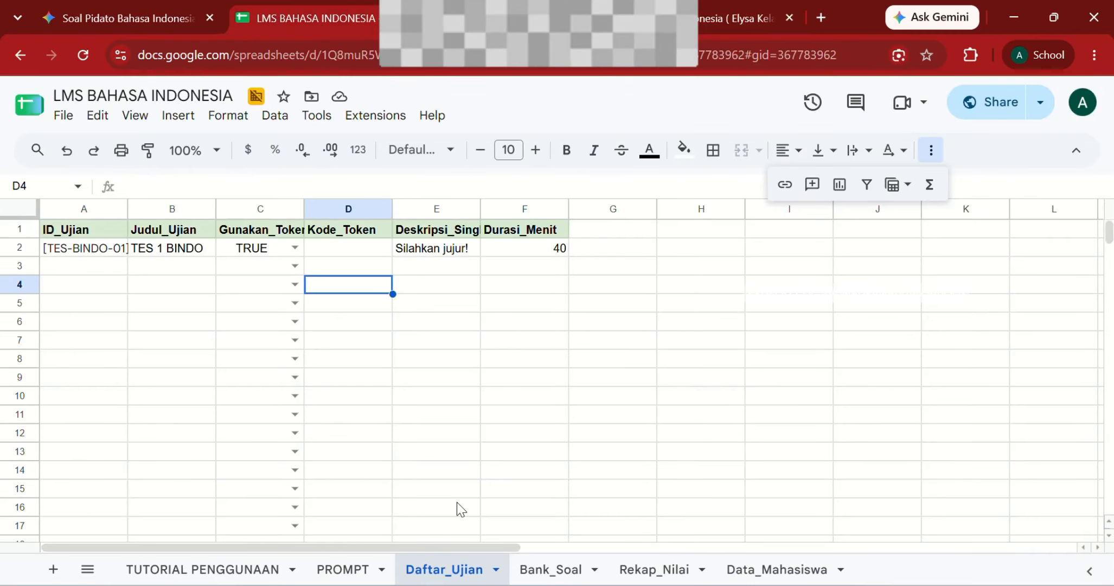
Step: Switch to the Data_Mahasiswa sheet and check that cells A2, B2 and C2 are empty
left_click(770, 567)
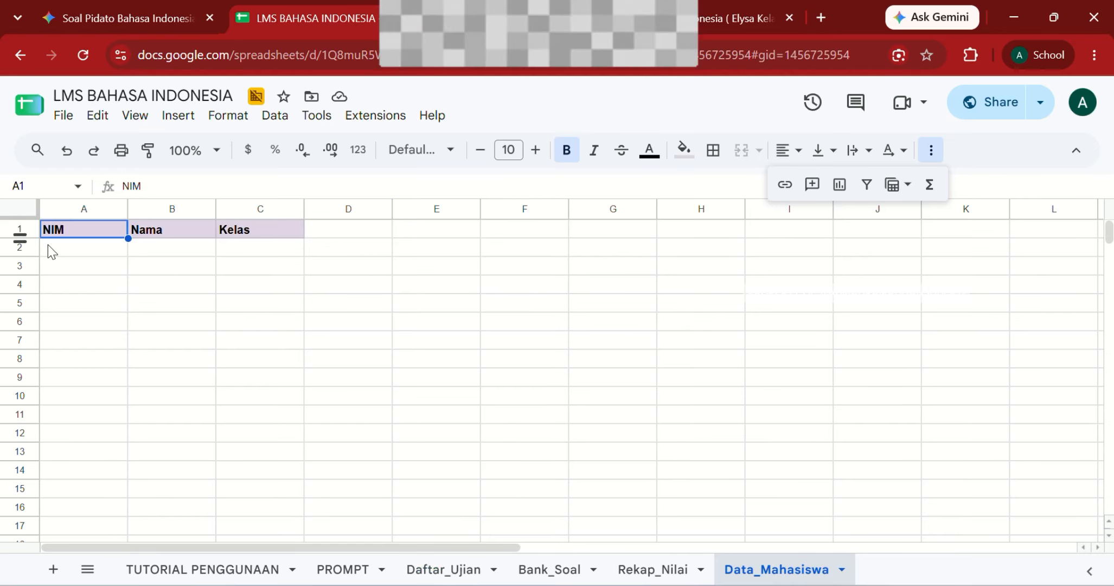
left_click(72, 251)
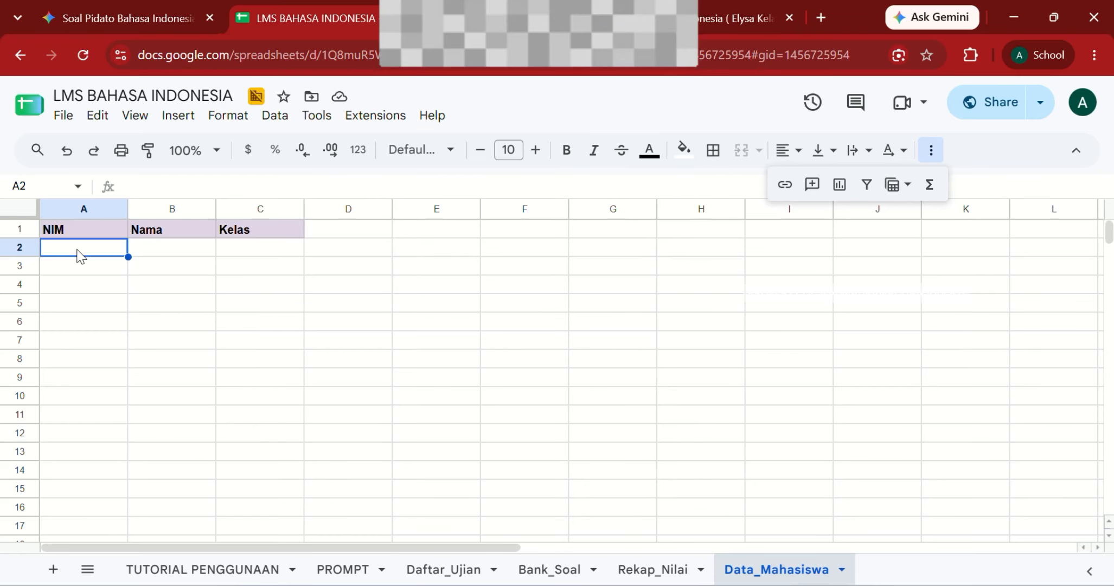
left_click(189, 250)
left_click(240, 251)
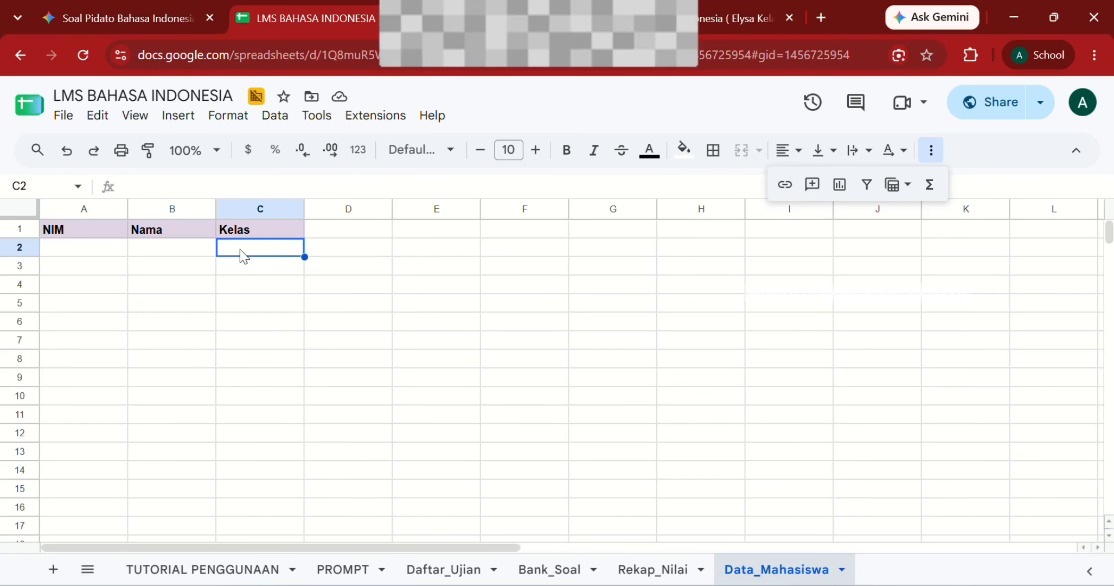
left_click(79, 252)
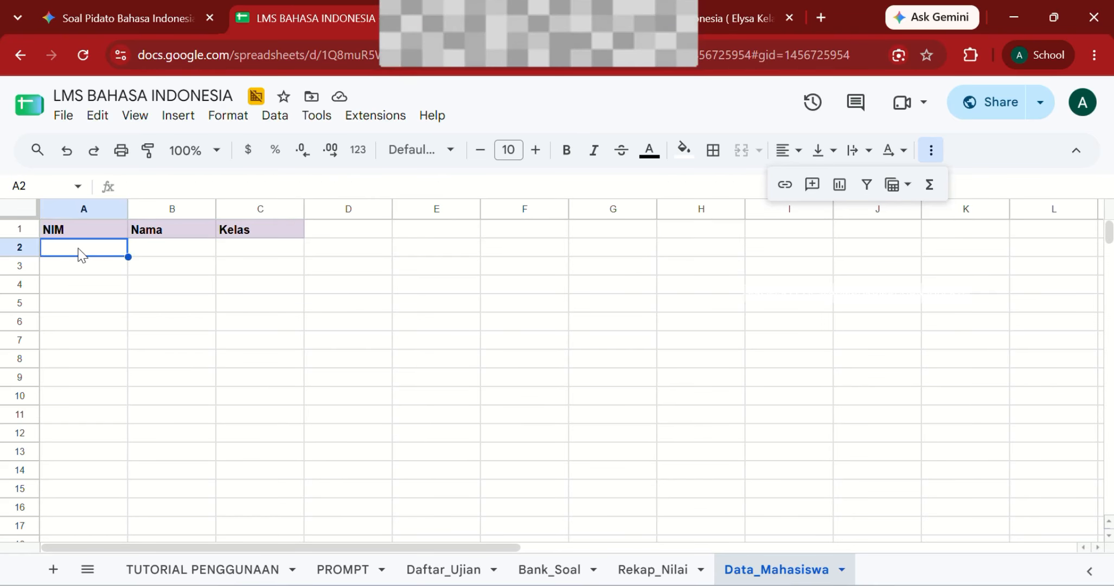
left_click(266, 255)
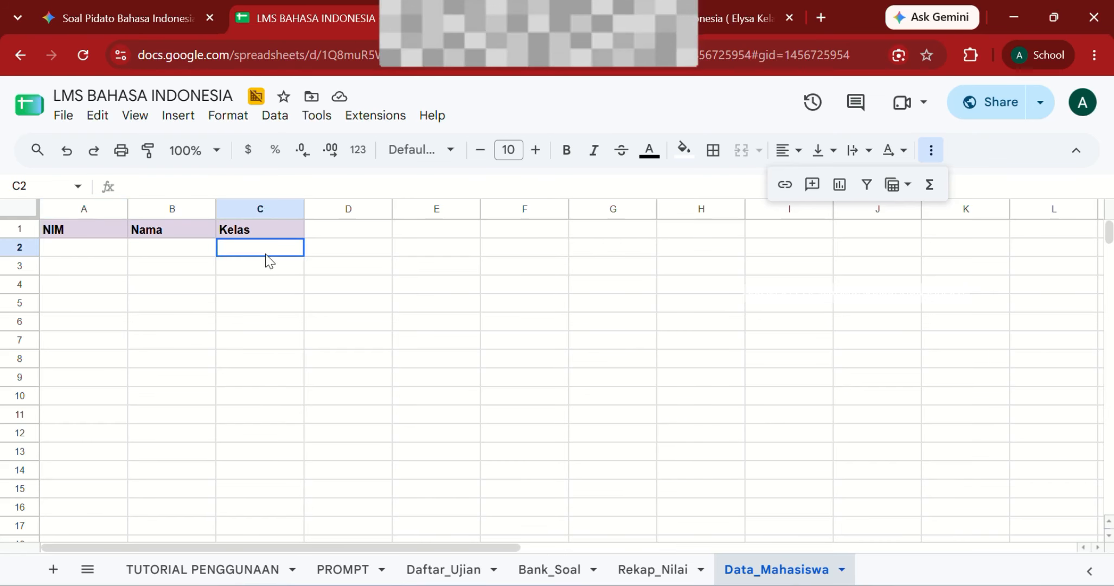